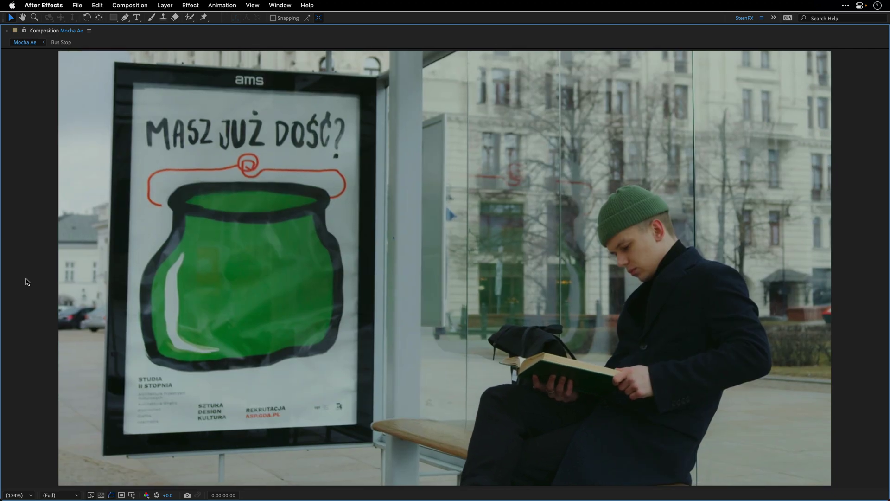
Step: Restore the full workspace around the Mocha Ae composition's Donkey Kong and Bus Stop layers
key(grave)
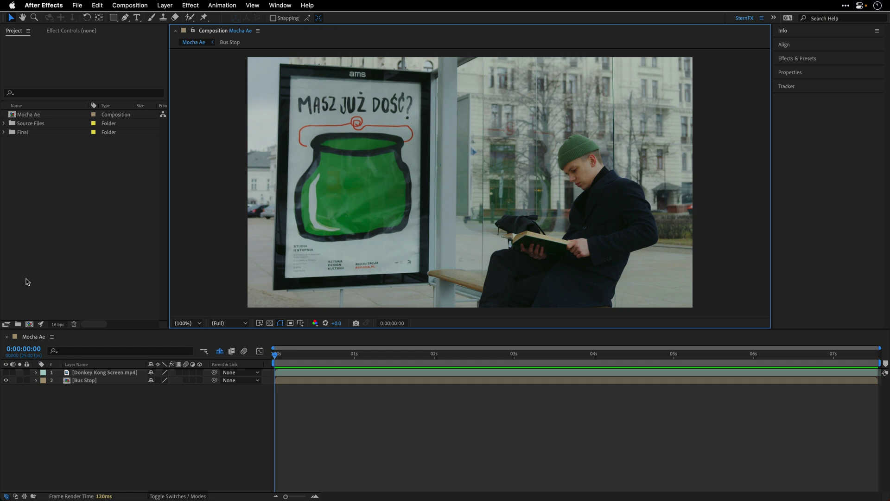
Step: Apply Animation > Track in Boris FX Mocha to the Bus Stop footage layer
click(80, 381)
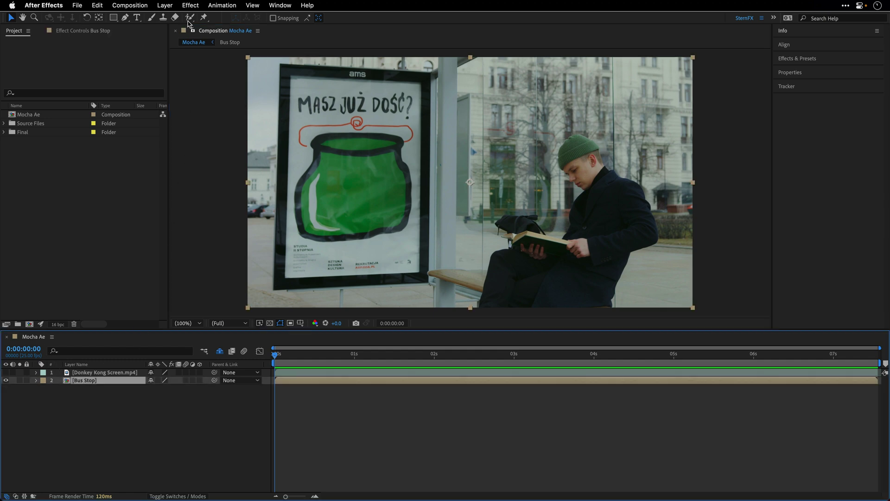
click(180, 6)
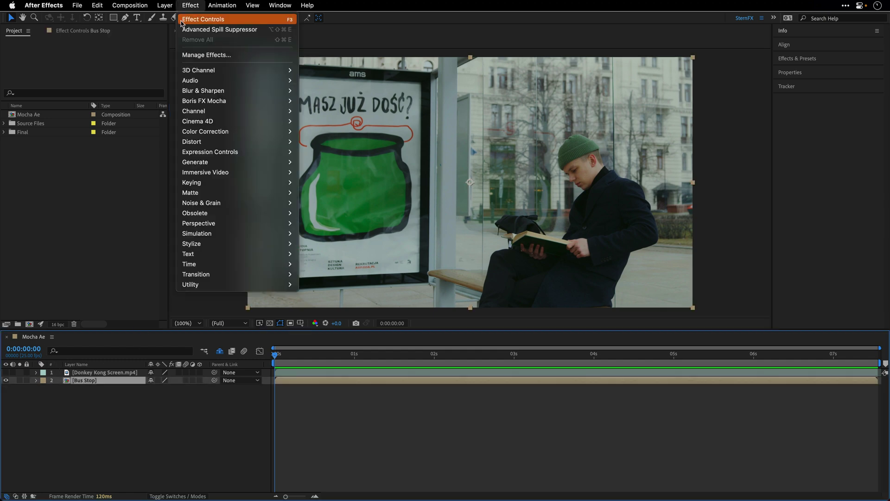
mouse_move(189, 104)
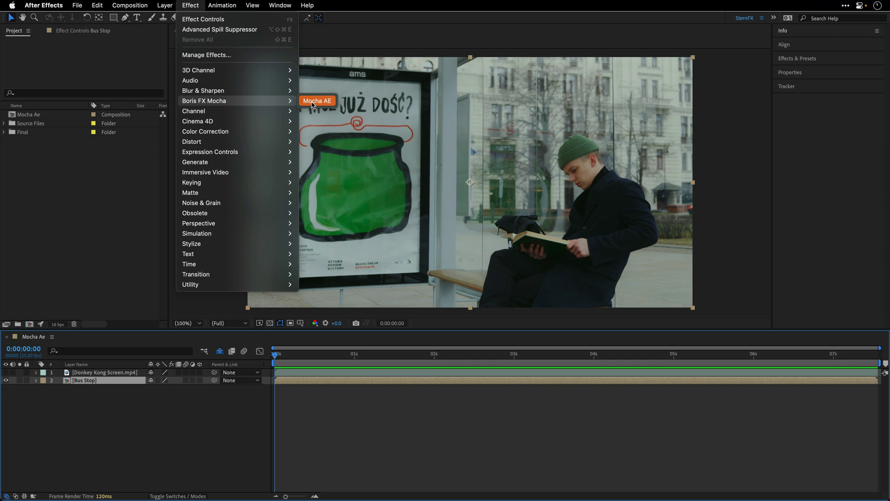
mouse_move(212, 3)
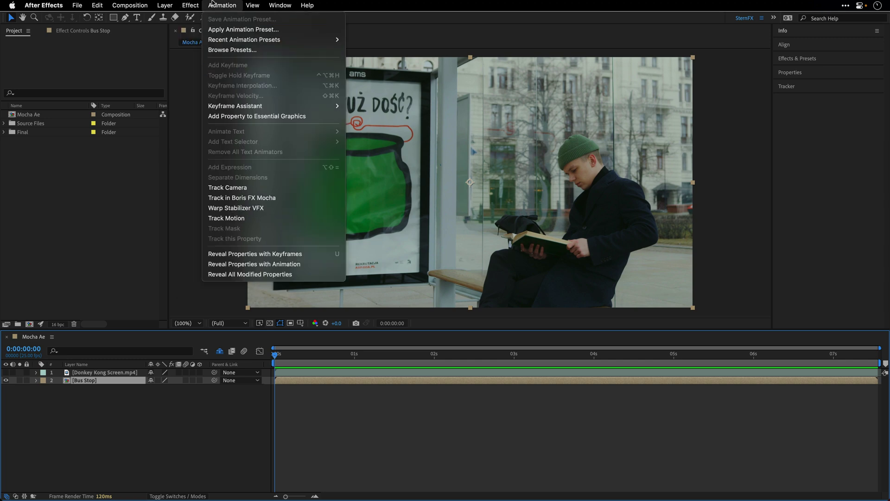
click(230, 198)
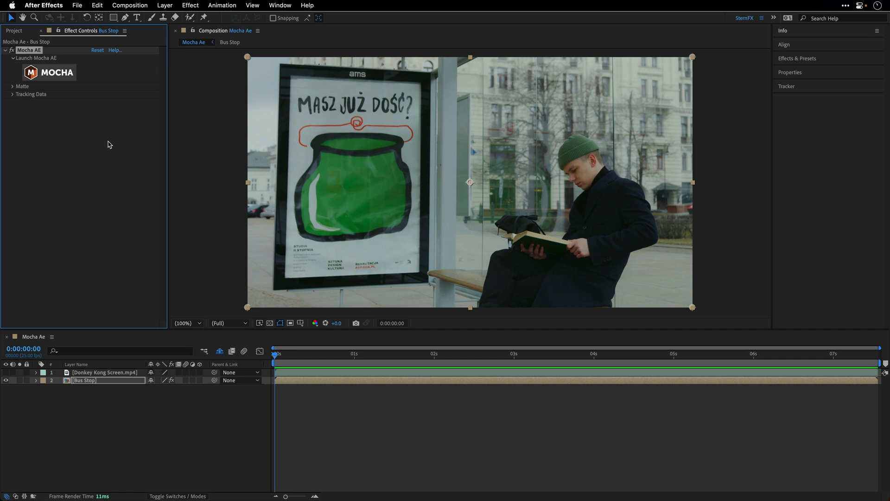
Step: Launch Mocha AE from the Bus Stop layer's effect controls
click(50, 78)
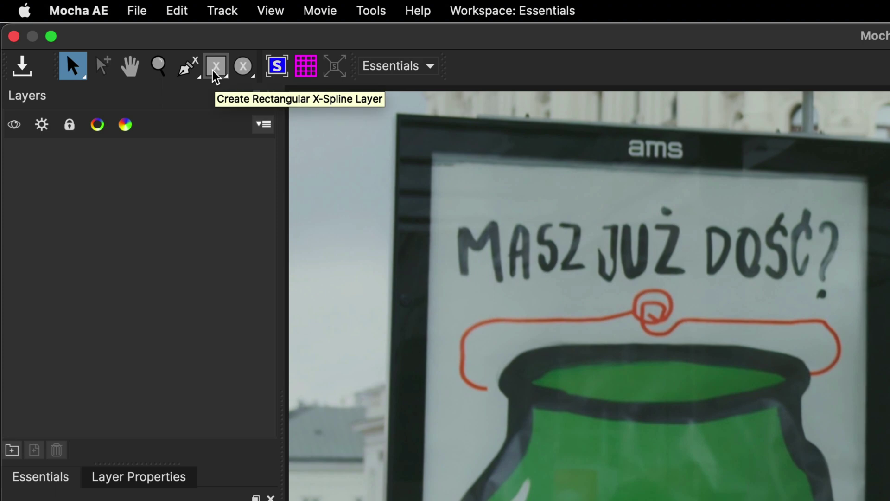
Step: Draw a rectangular X-spline around the bus-stop poster, then adjust its top-right and bottom-left corners
click(216, 67)
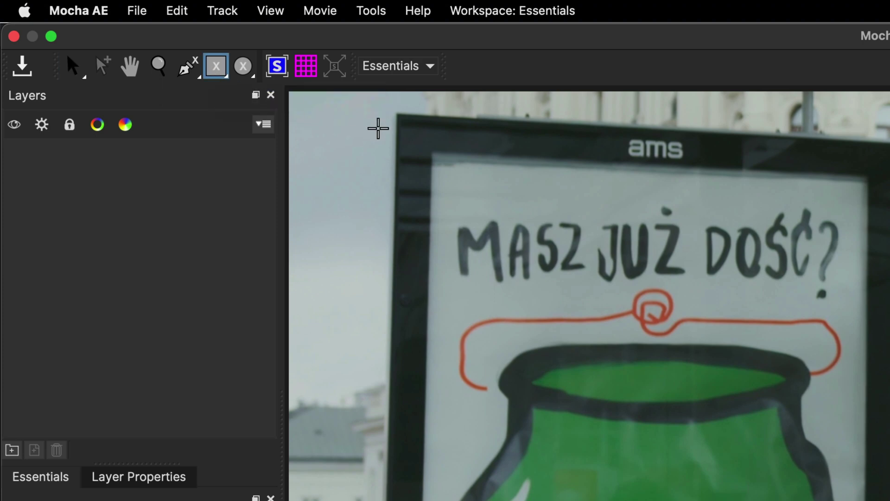
drag(415, 133, 876, 500)
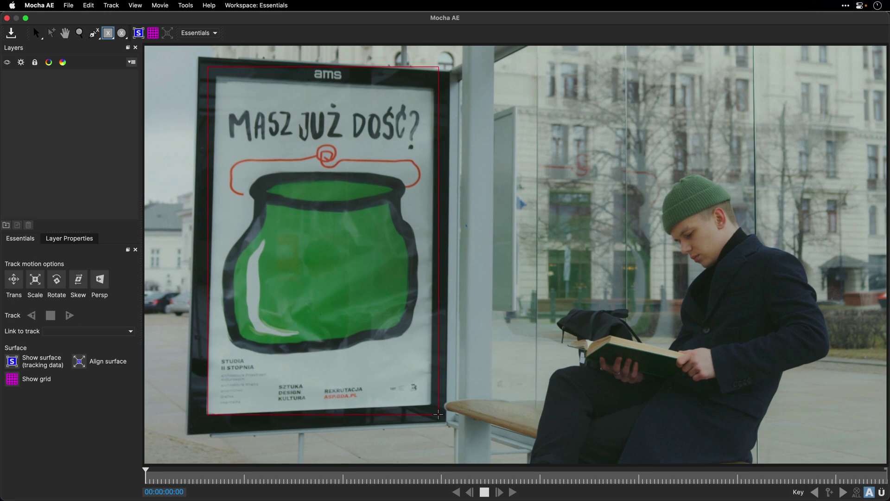
drag(438, 414, 438, 414)
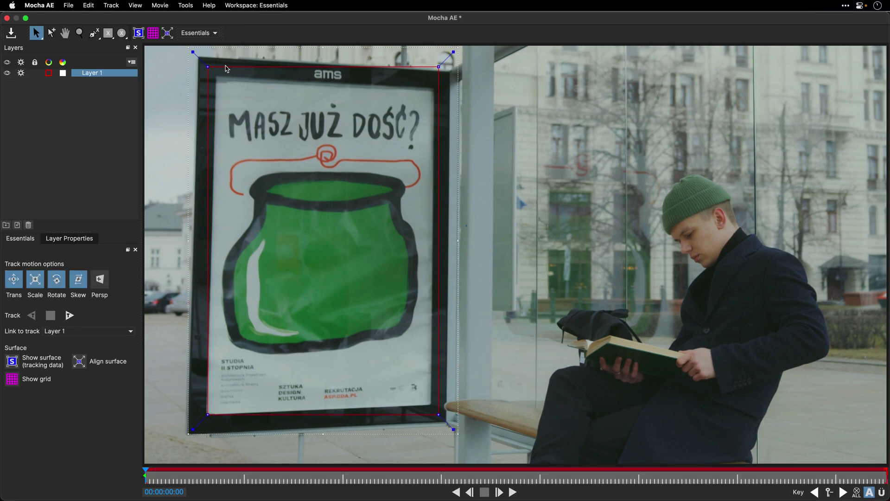
drag(436, 67, 439, 80)
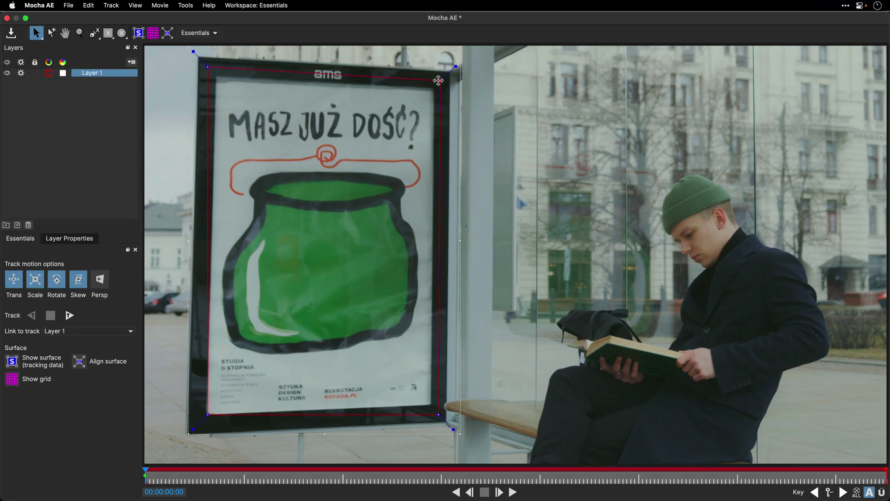
drag(206, 415, 199, 424)
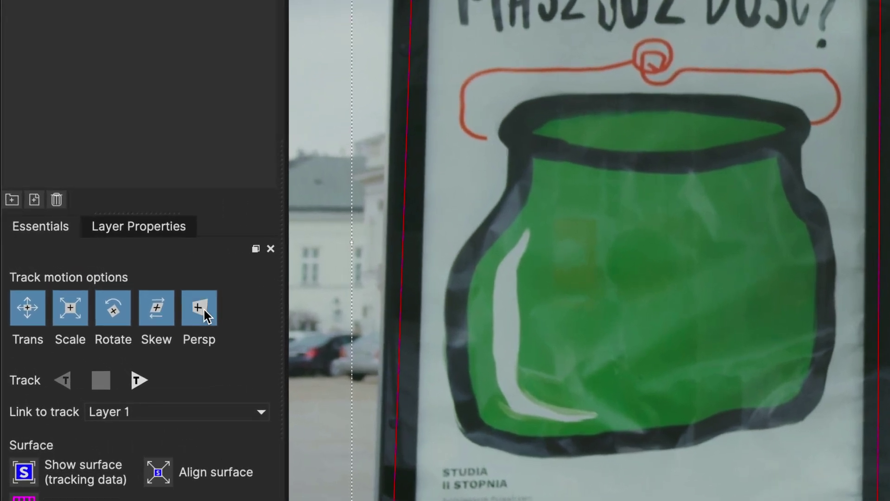
Step: Track Layer 1 forward through the clip to frame 7:13
click(140, 380)
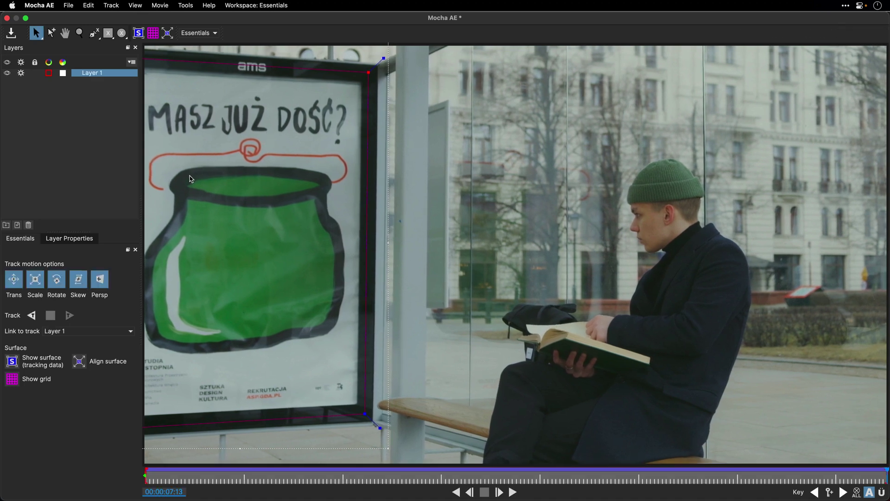
Step: At the first frame, show Layer 1's planar surface and pin its top-left corner to the poster
drag(885, 476, 123, 475)
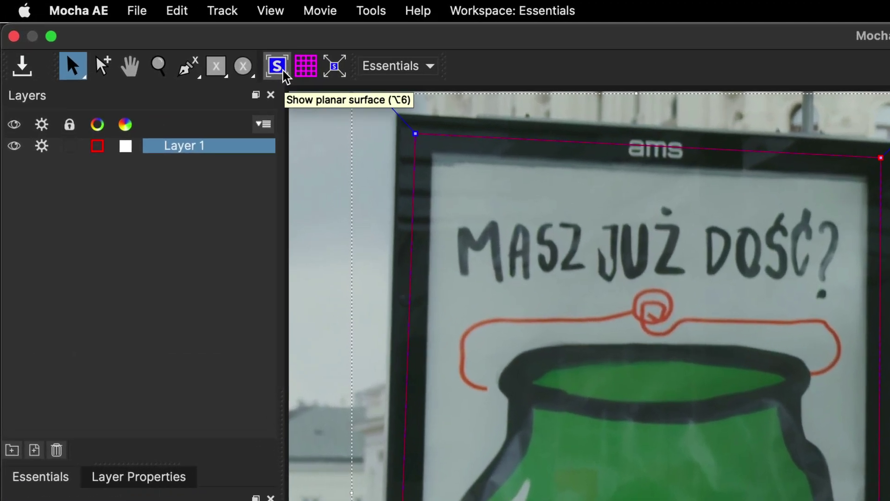
click(283, 71)
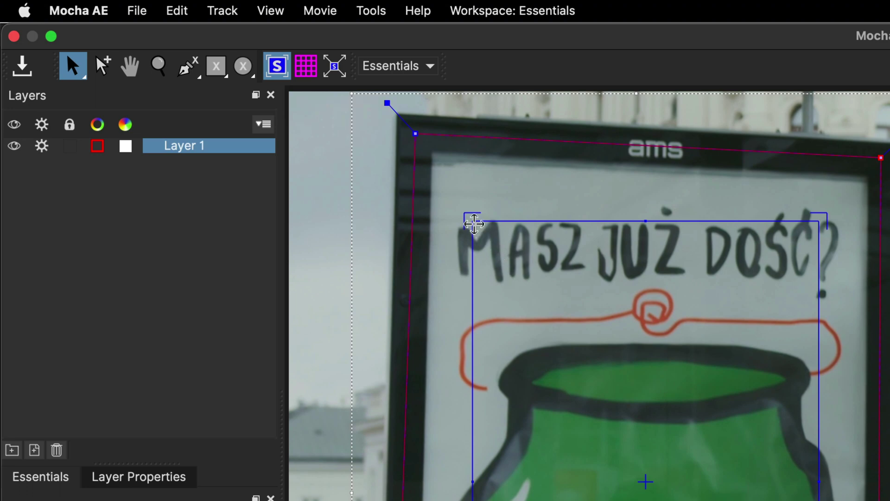
drag(474, 223, 432, 154)
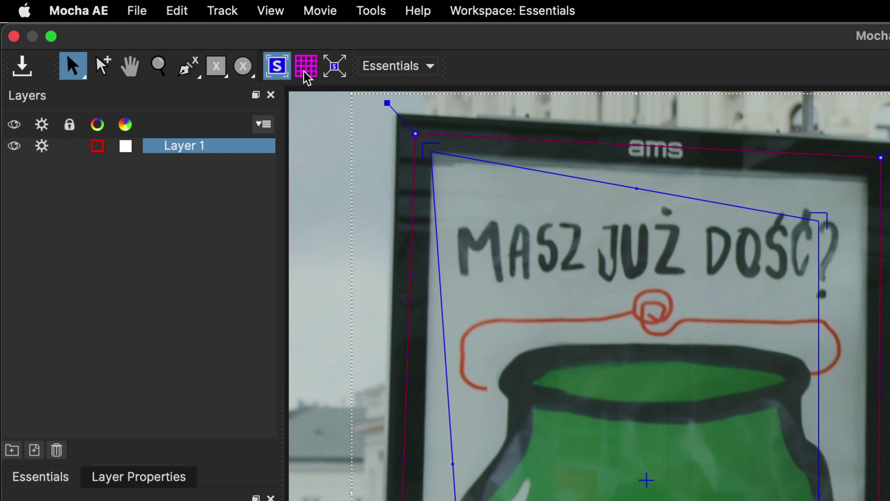
Step: Turn on View > Overlays > Zoom Windows
click(270, 10)
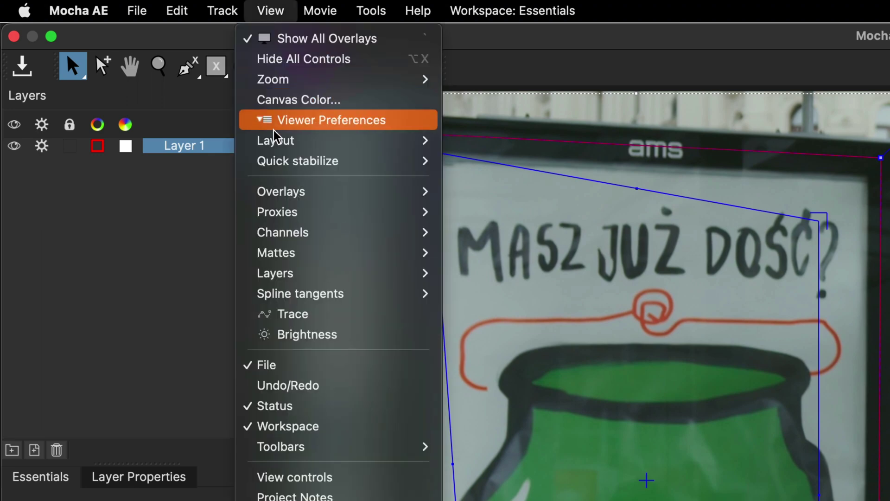
mouse_move(284, 194)
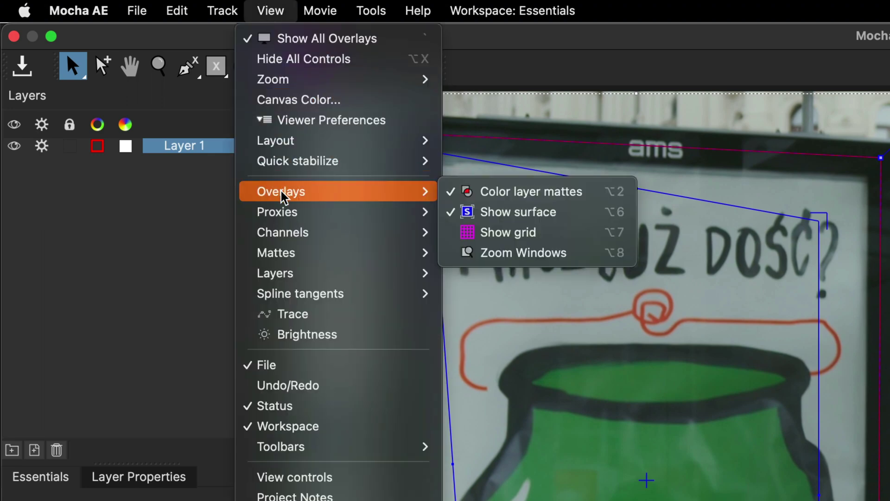
click(521, 255)
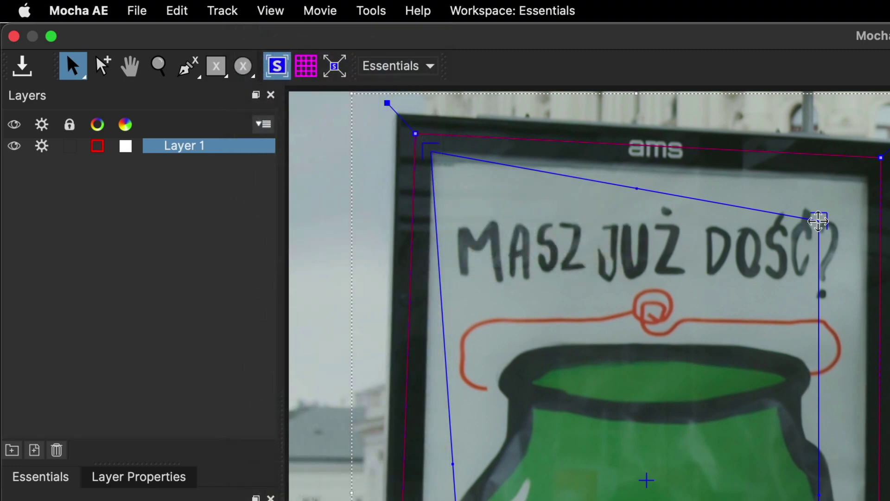
Step: Pin the surface's top-right, bottom-right and bottom-left corners to the poster's inner corners
drag(818, 220, 866, 177)
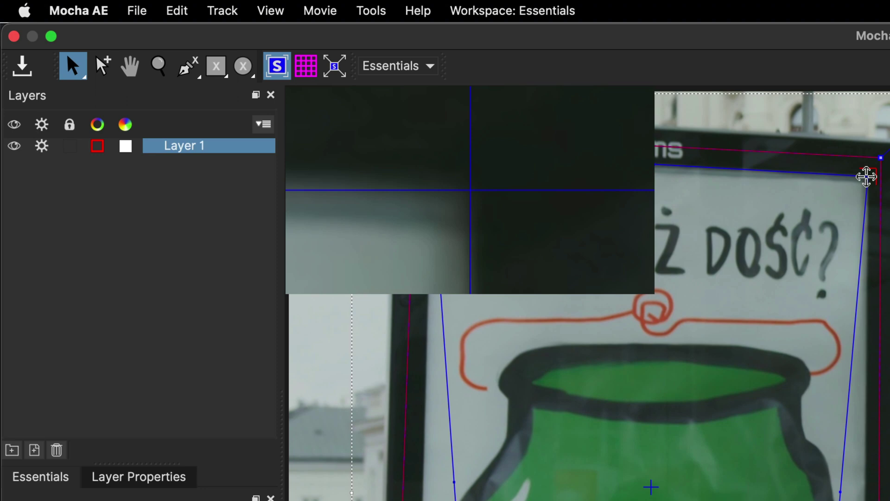
drag(866, 177, 867, 177)
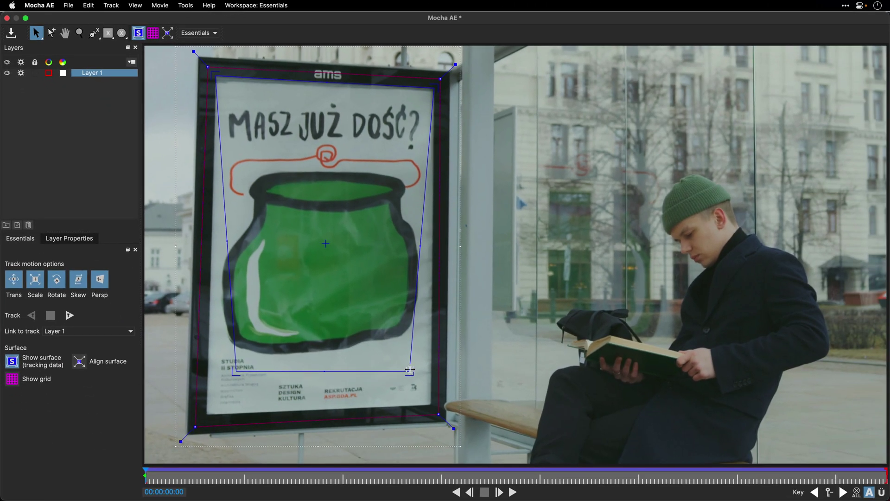
drag(409, 370, 431, 403)
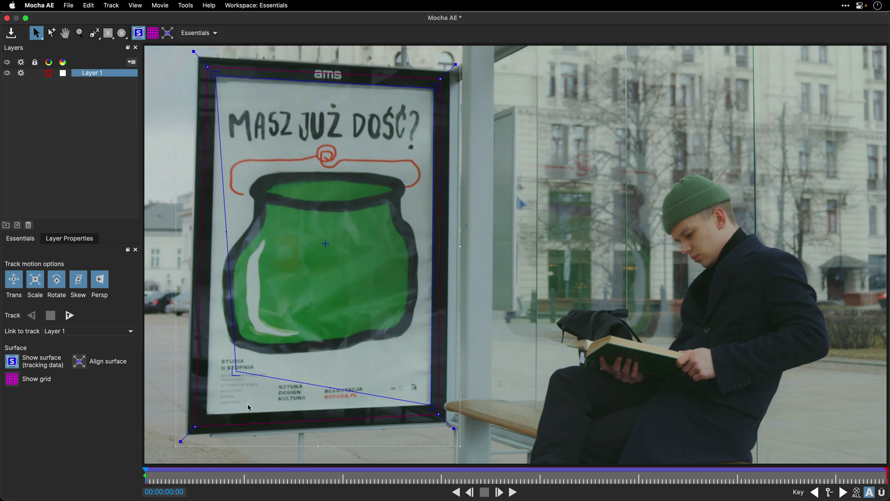
drag(234, 373, 204, 412)
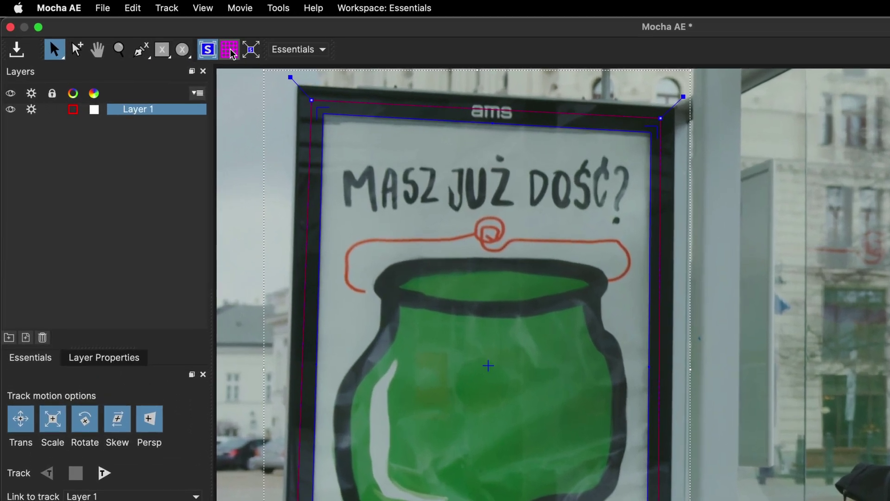
click(155, 34)
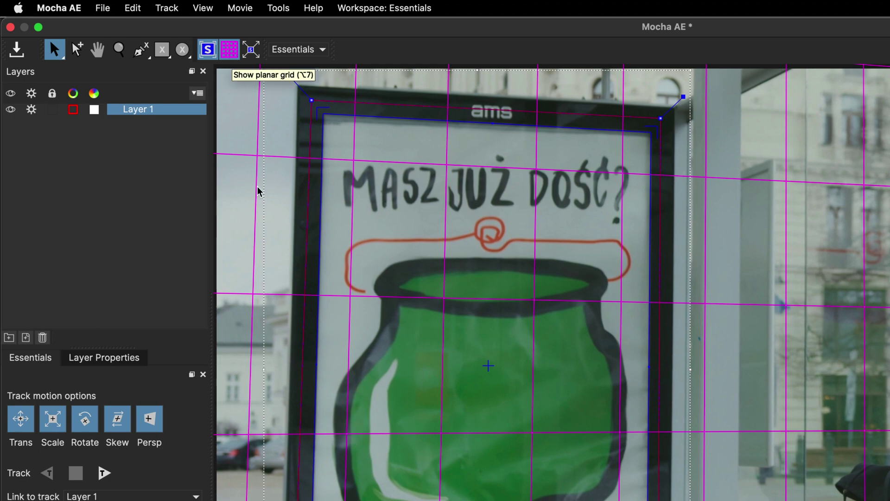
key(t)
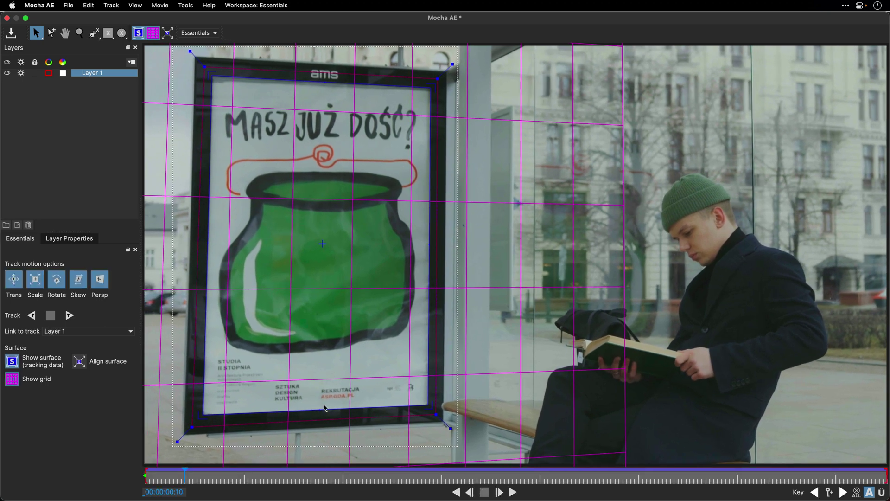
click(155, 33)
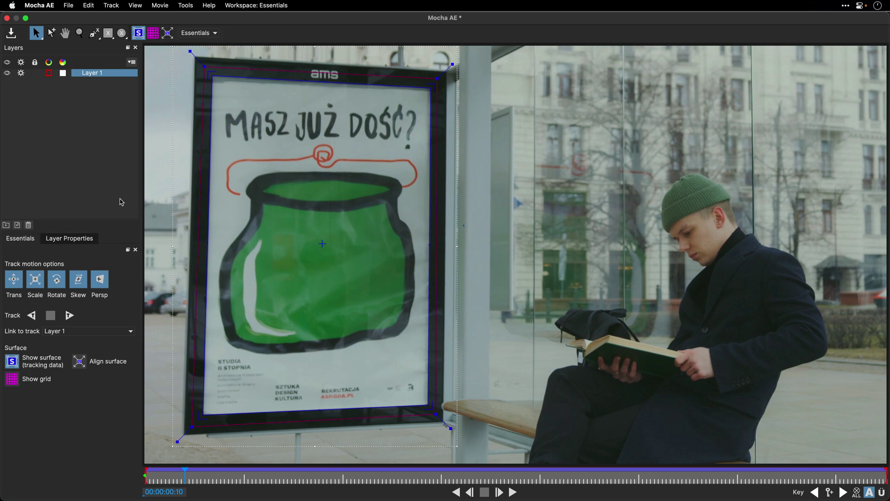
Step: Insert the Grid16x16 clip onto Layer 1 and play it forward and backward to check the track
click(65, 241)
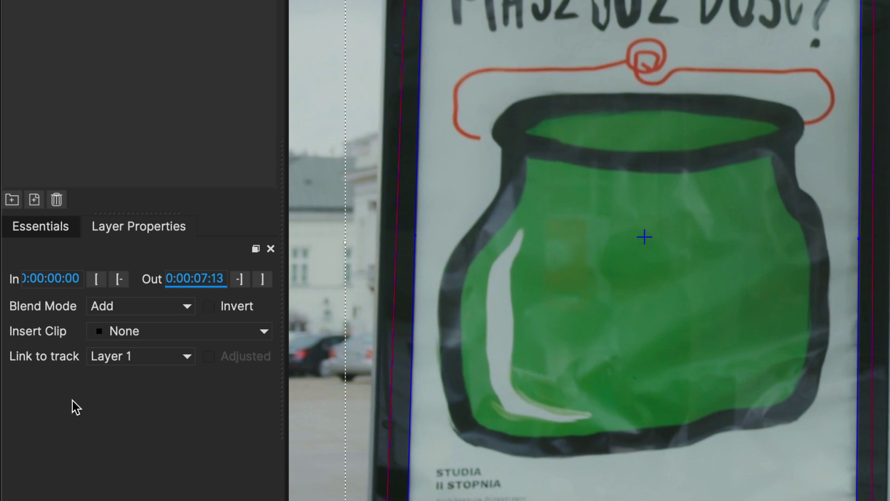
click(150, 333)
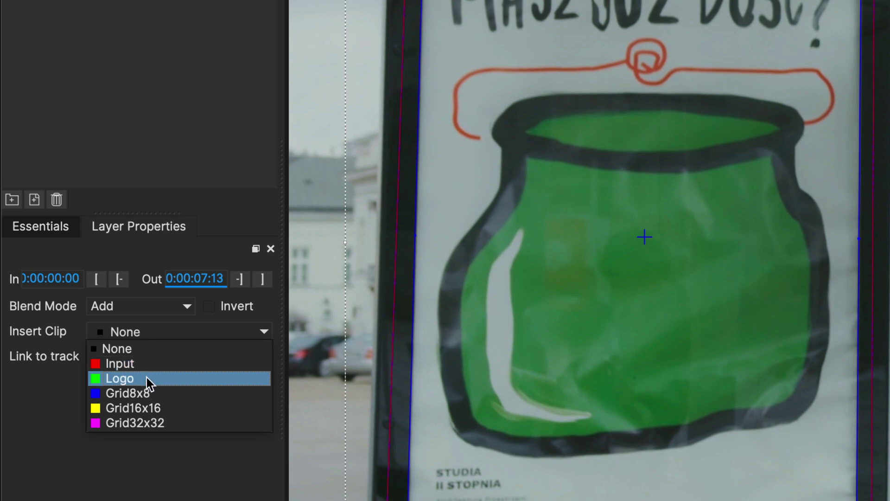
click(142, 410)
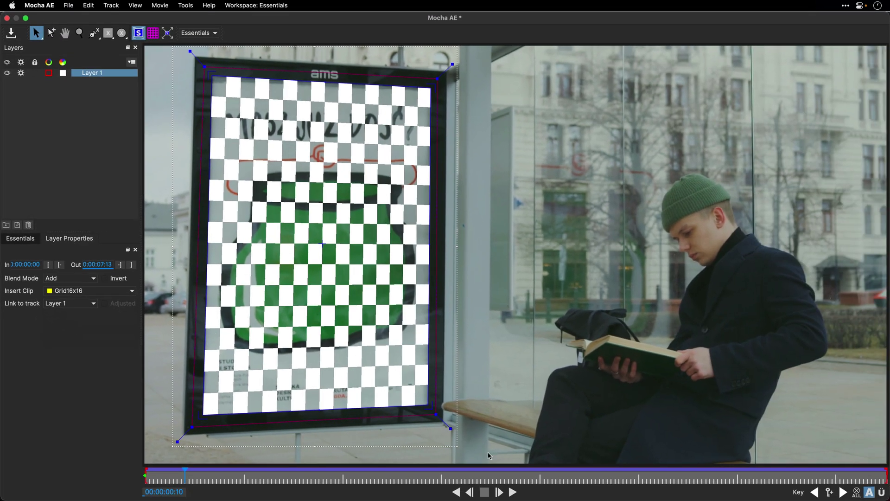
click(512, 491)
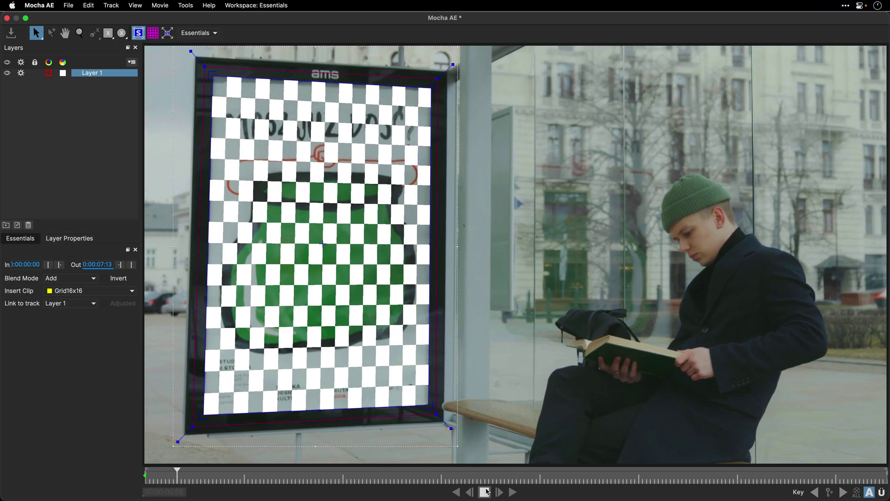
click(485, 492)
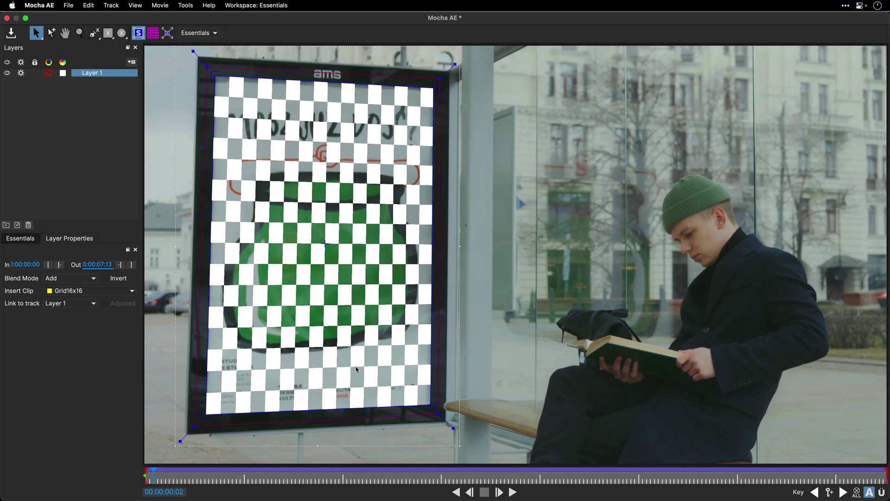
Step: Rename Mocha's Layer 1 to 'Sign'
double_click(88, 74)
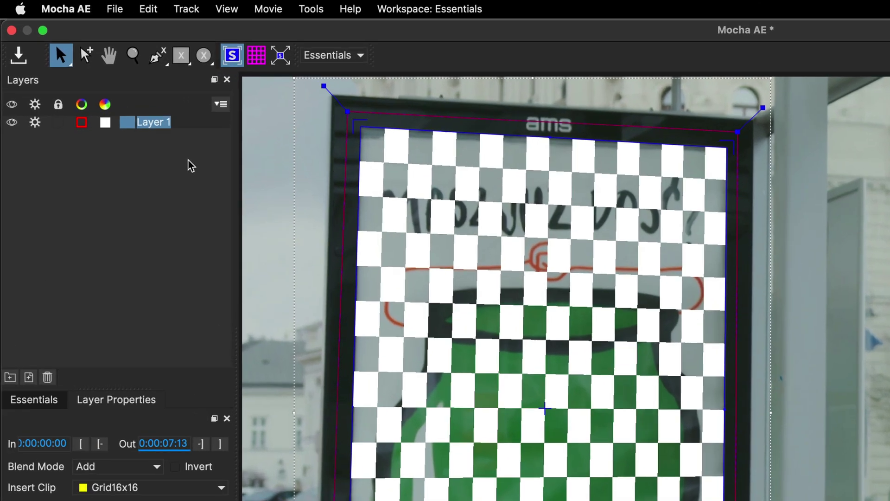
text(Si)
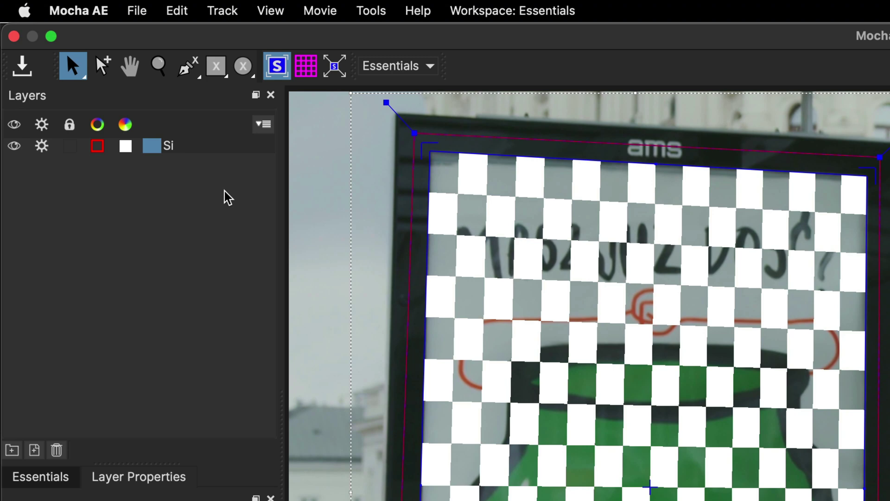
text(gn)
click(195, 195)
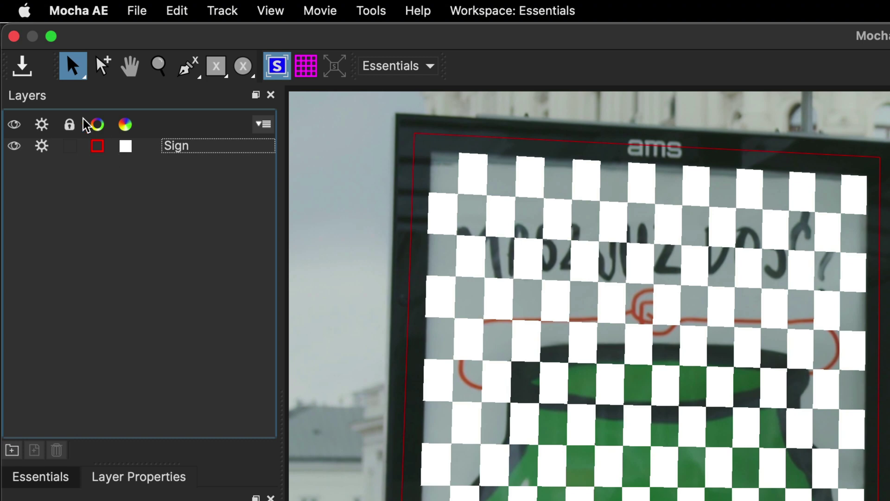
Step: Close Mocha, make the Donkey Kong Screen.mp4 layer visible, and preview the composition
click(13, 38)
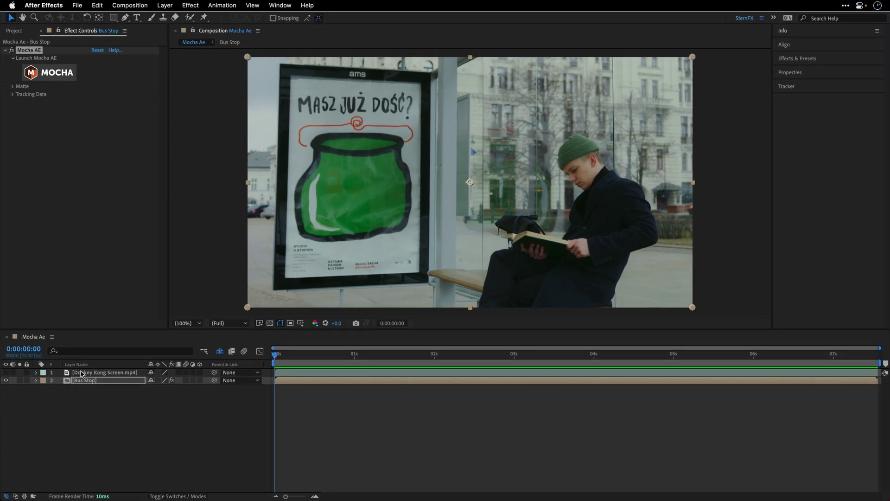
click(81, 373)
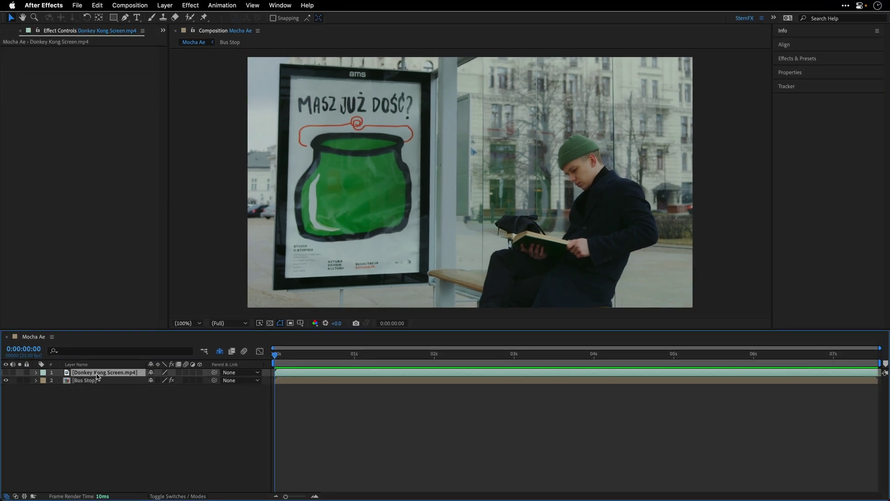
click(5, 372)
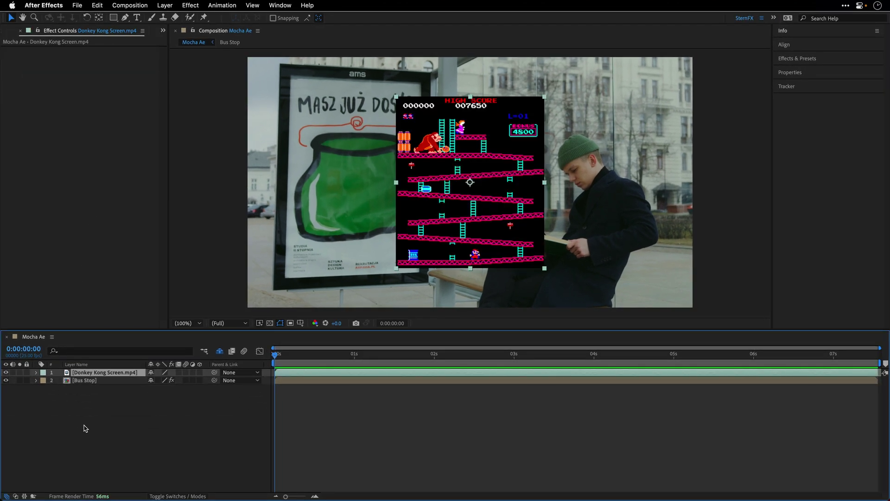
key(space)
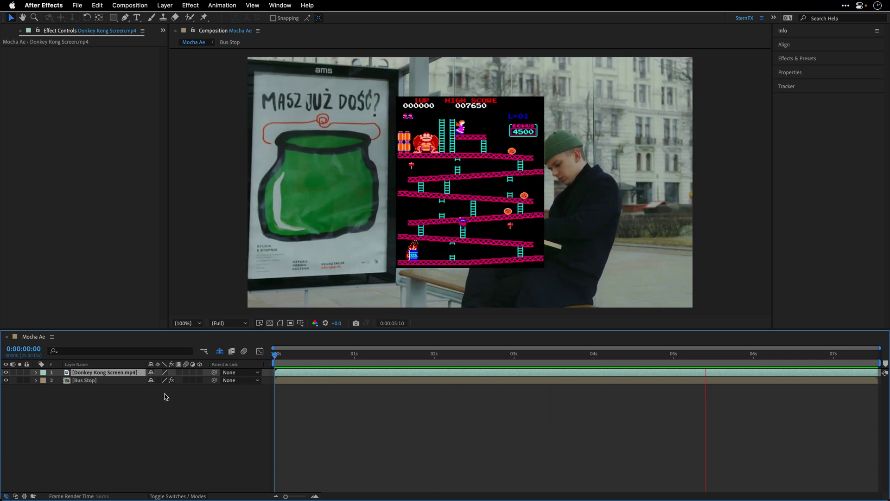
key(space)
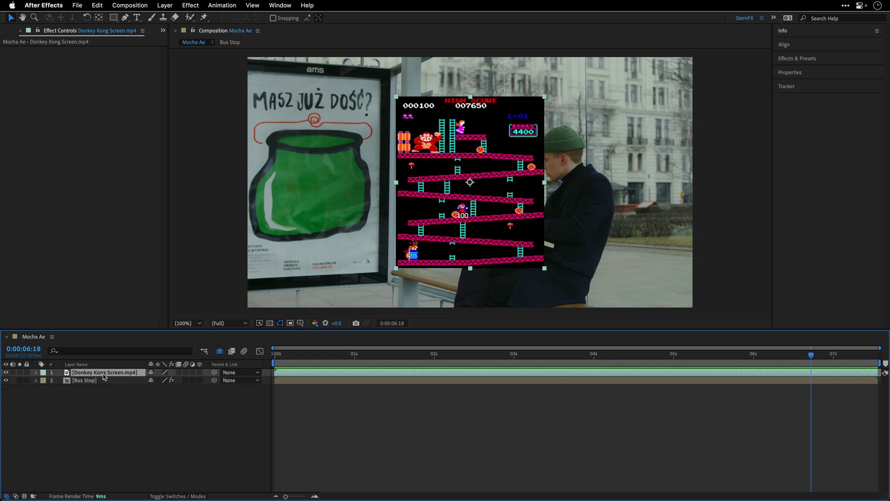
Step: Apply Layer > Transform > Fit to Comp to the Donkey Kong Screen layer
click(165, 5)
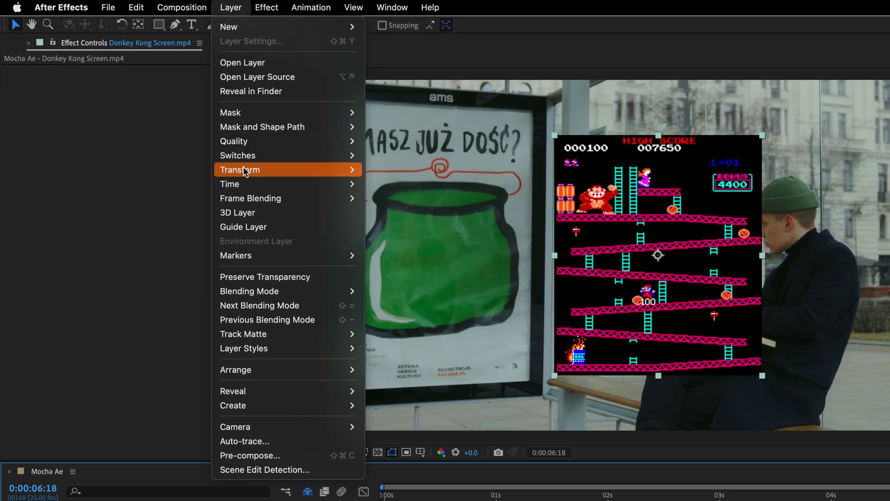
mouse_move(173, 119)
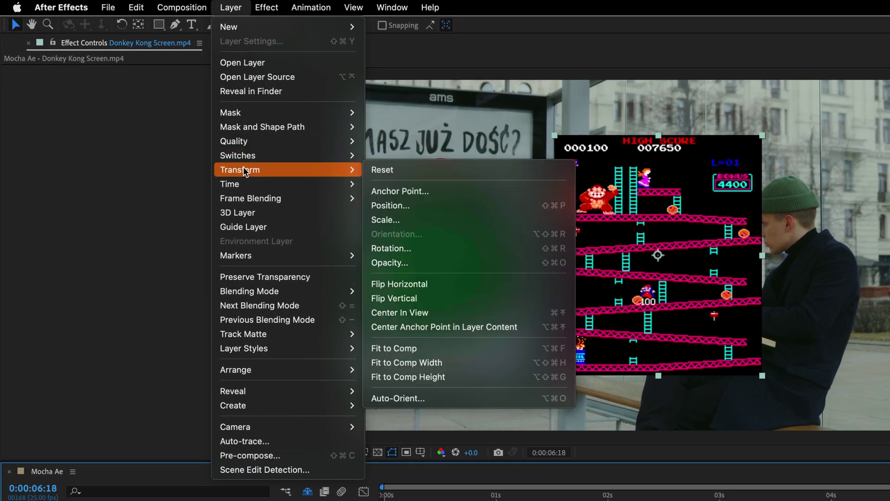
click(417, 349)
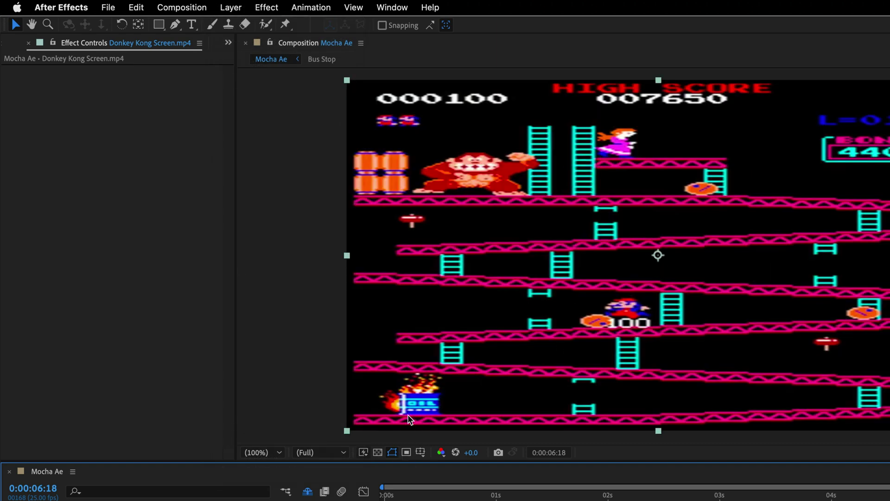
Step: Pre-compose the footage layer as 'Donkey Kong Screen', moving all attributes, then return to frame one
click(227, 7)
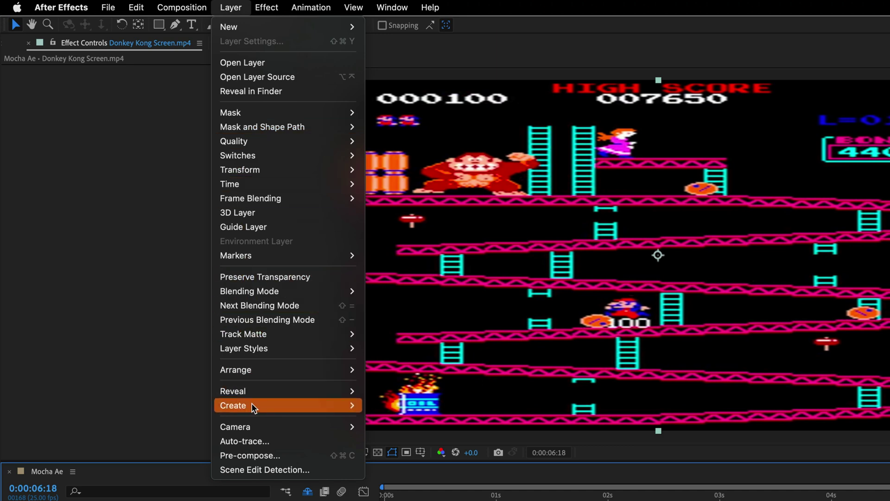
click(260, 454)
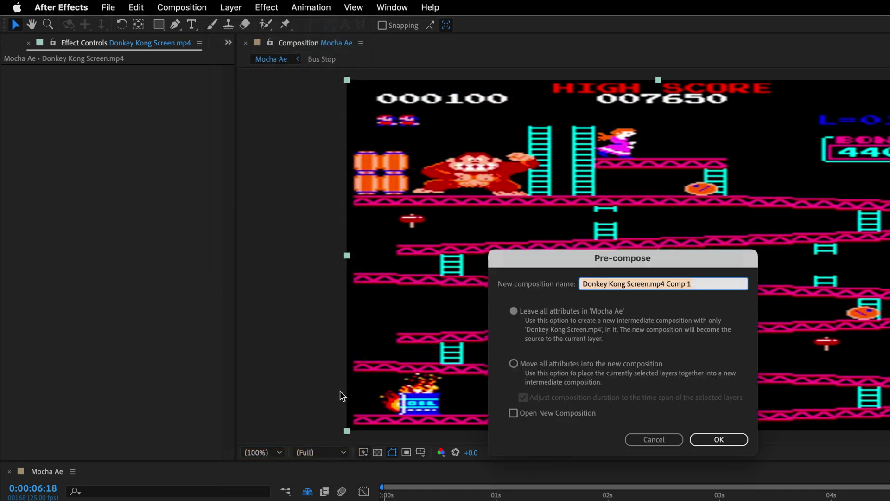
click(516, 365)
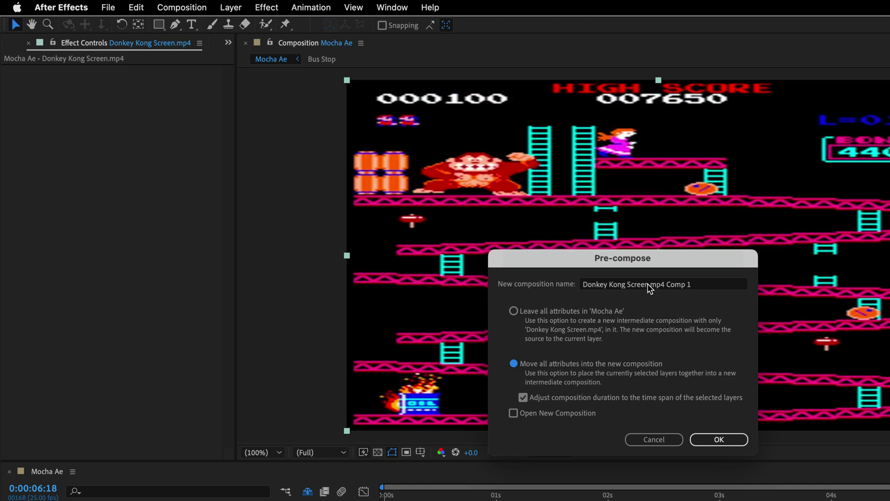
drag(648, 285, 732, 284)
key(BackSpace)
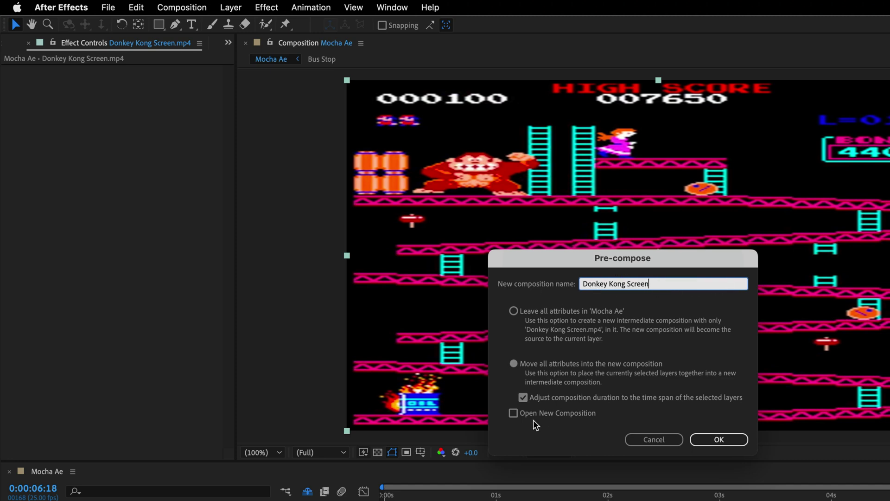
click(714, 436)
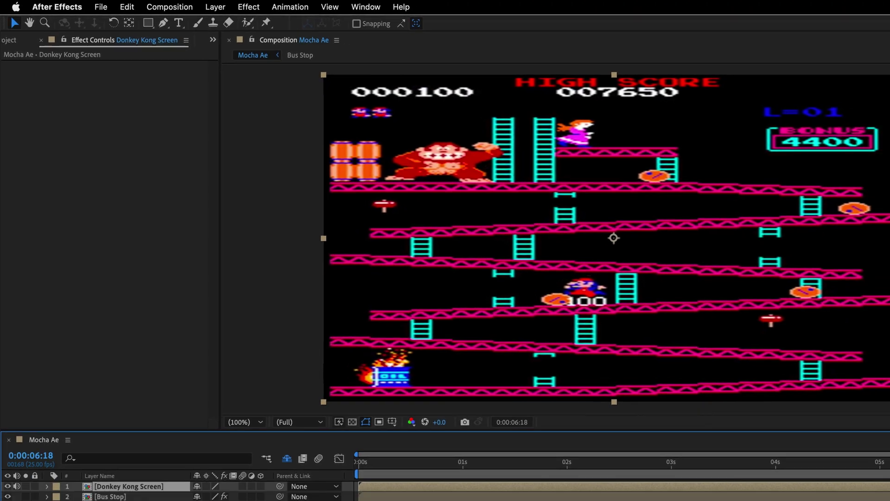
click(360, 464)
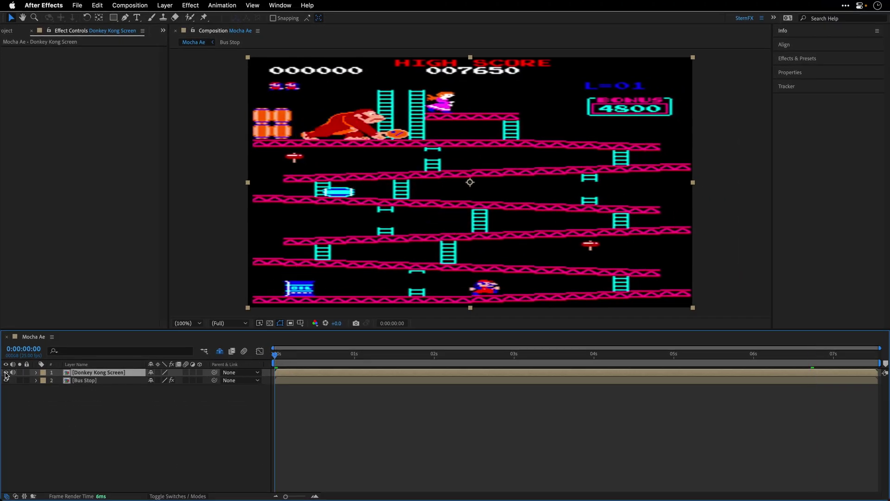
Step: Hide Donkey Kong Screen and load the Sign track's data into Bus Stop's Mocha AE effect
click(6, 372)
click(80, 381)
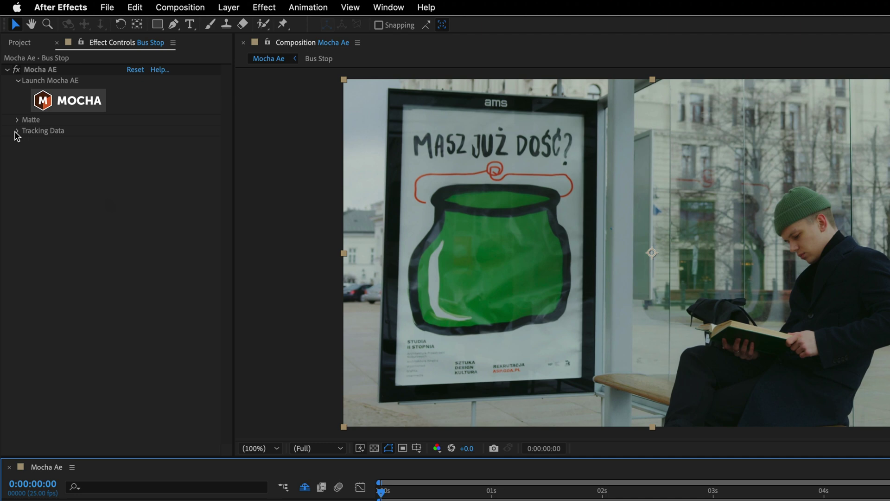
click(12, 94)
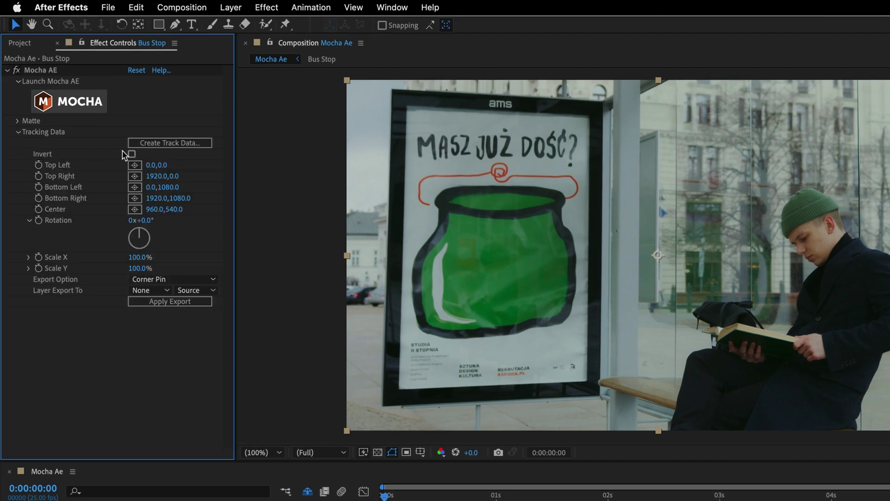
click(160, 147)
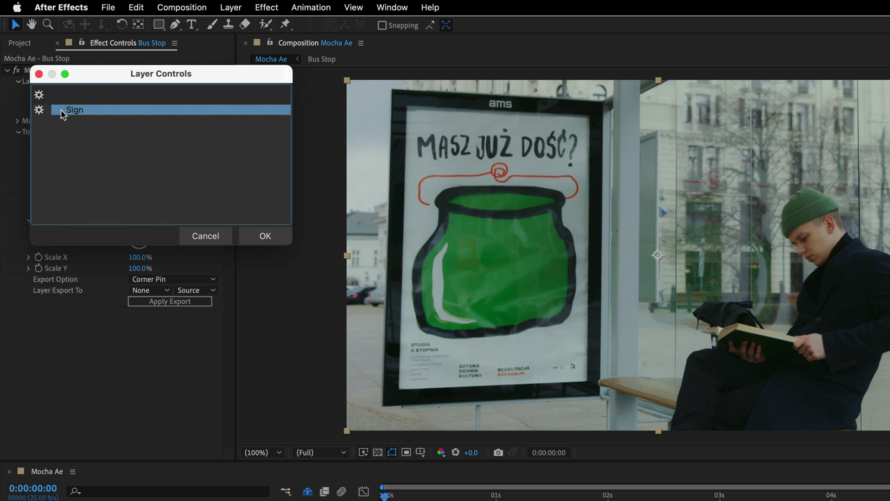
click(260, 234)
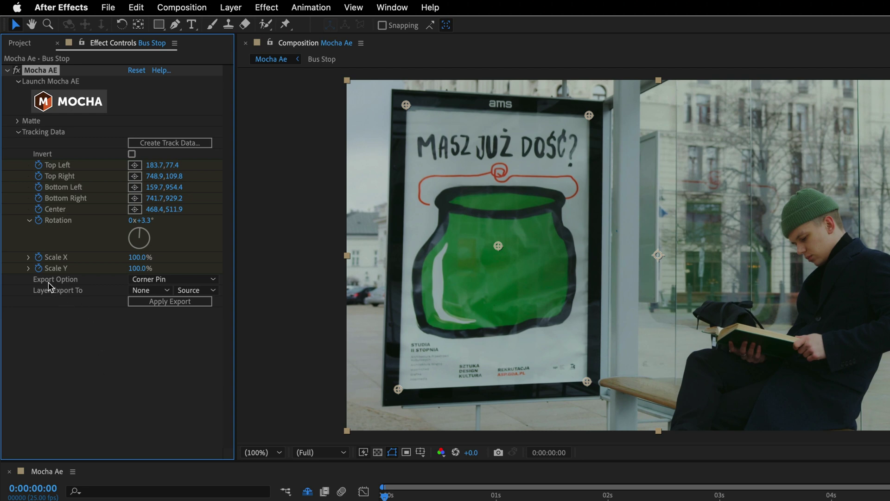
Step: Export the track as Corner Pin (Support Motion Blur) to 1. Donkey Kong Screen and unhide it
click(152, 278)
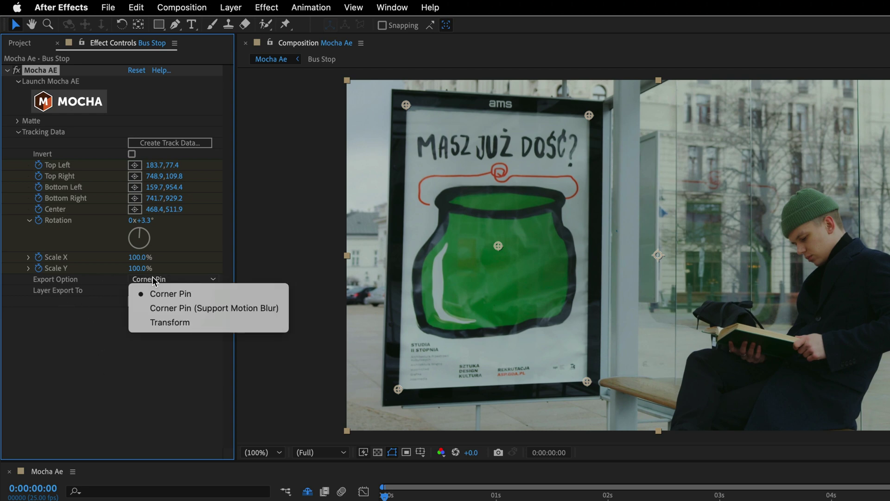
click(149, 308)
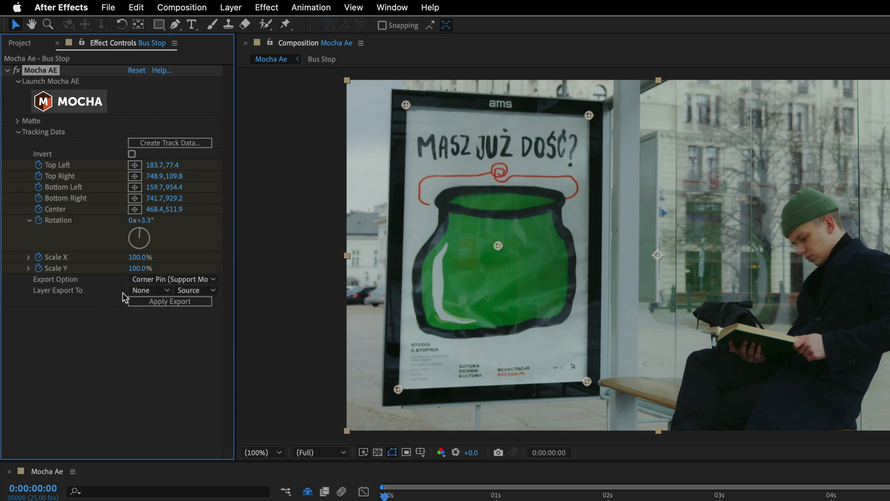
click(144, 289)
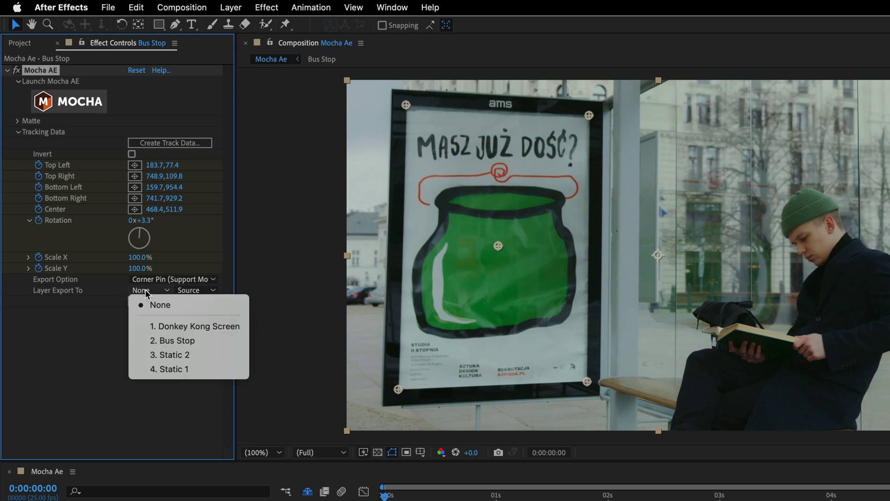
click(144, 325)
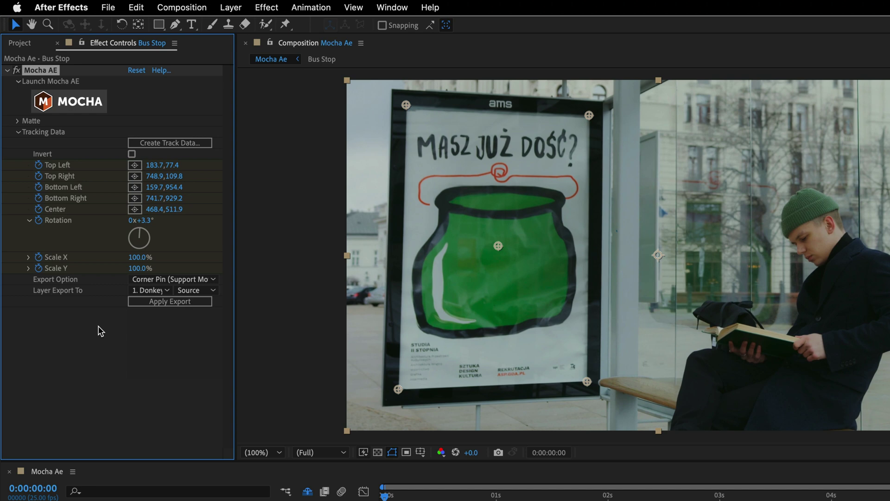
click(156, 303)
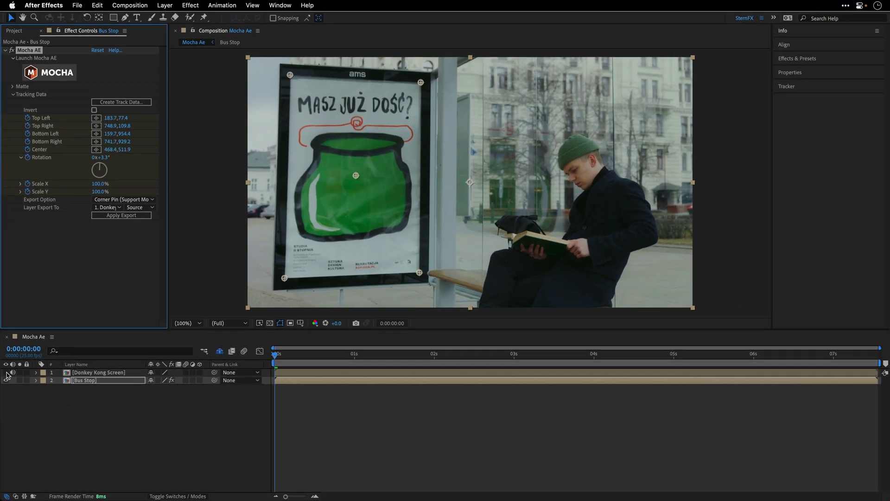
click(6, 372)
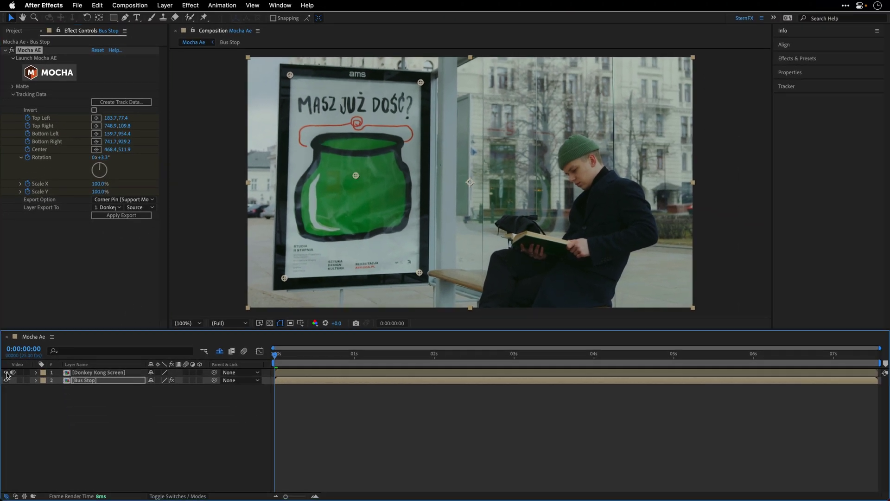
click(115, 216)
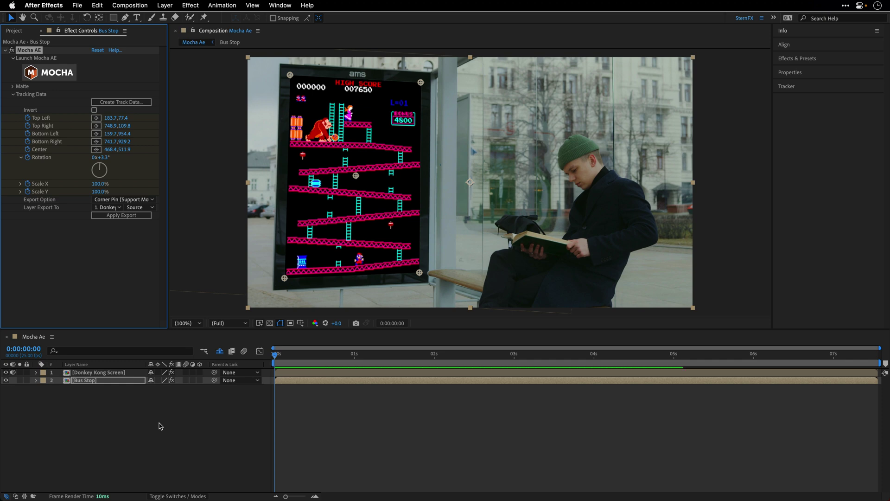
Step: Preview the footage pinned to the moving poster, then stop and return to the first frame
click(213, 408)
key(space)
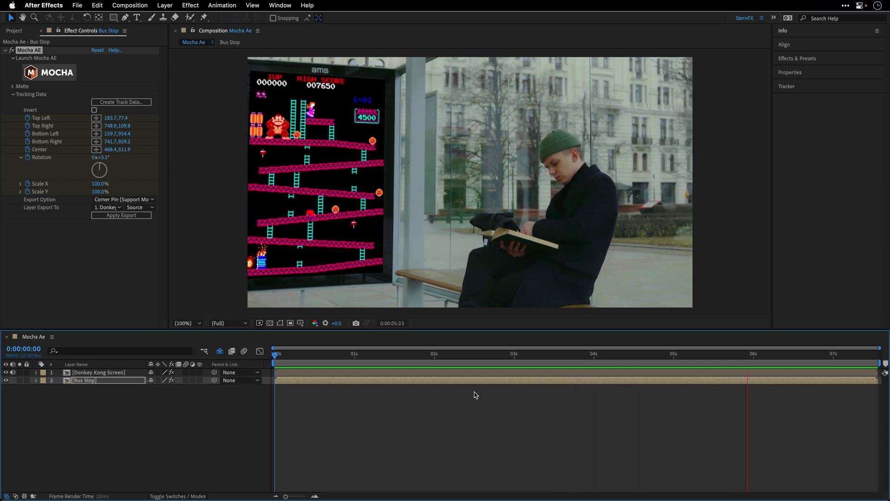
key(space)
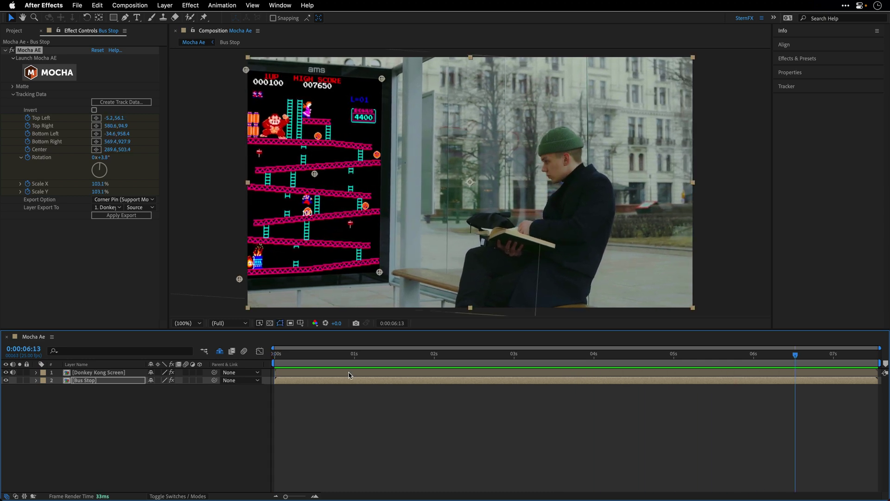
click(278, 355)
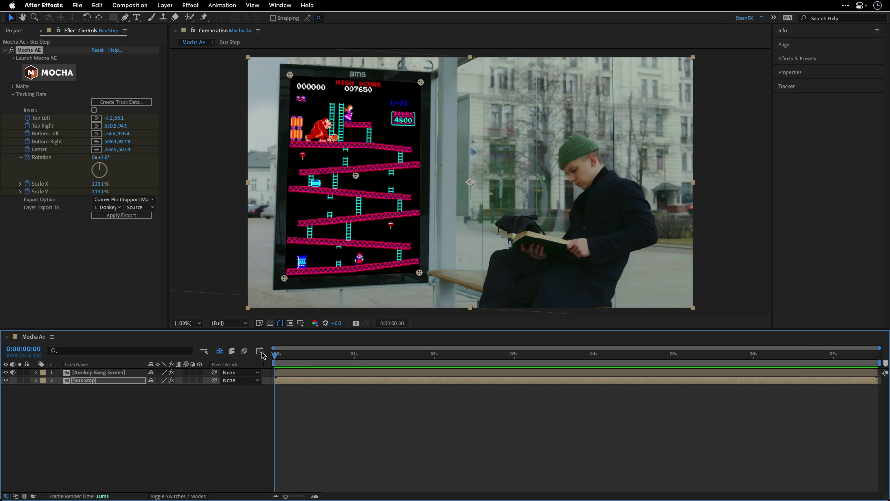
Step: Add an Inner Shadow layer style to Donkey Kong Screen and raise its Size to about 31
click(79, 373)
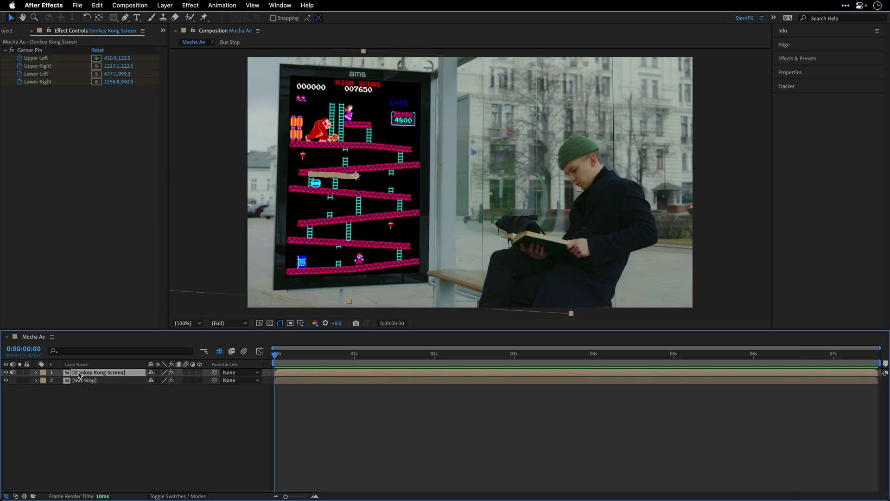
click(165, 6)
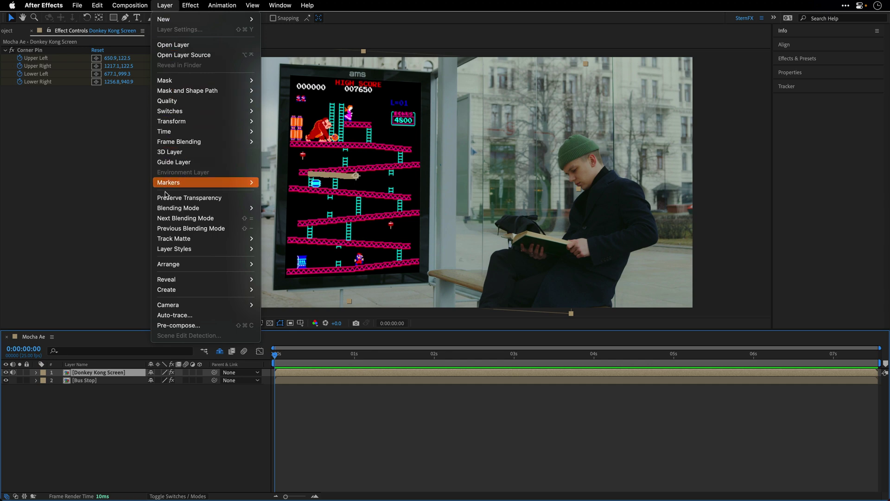
mouse_move(163, 250)
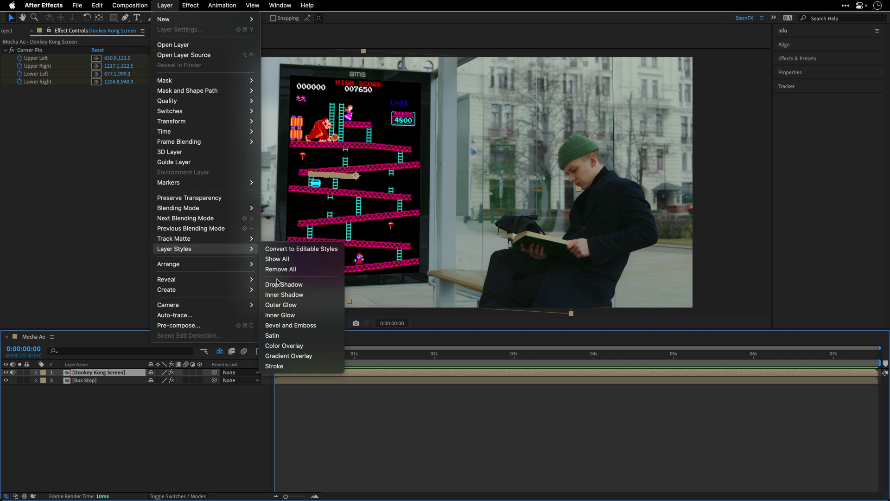
click(311, 296)
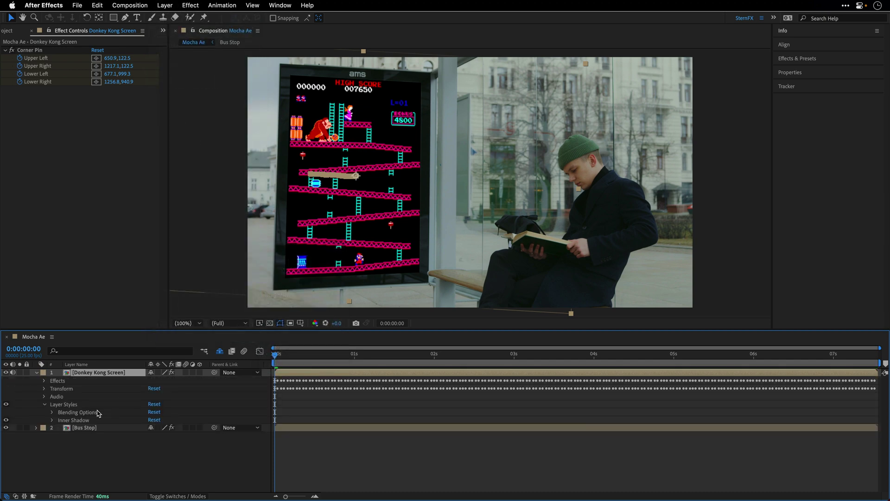
click(51, 421)
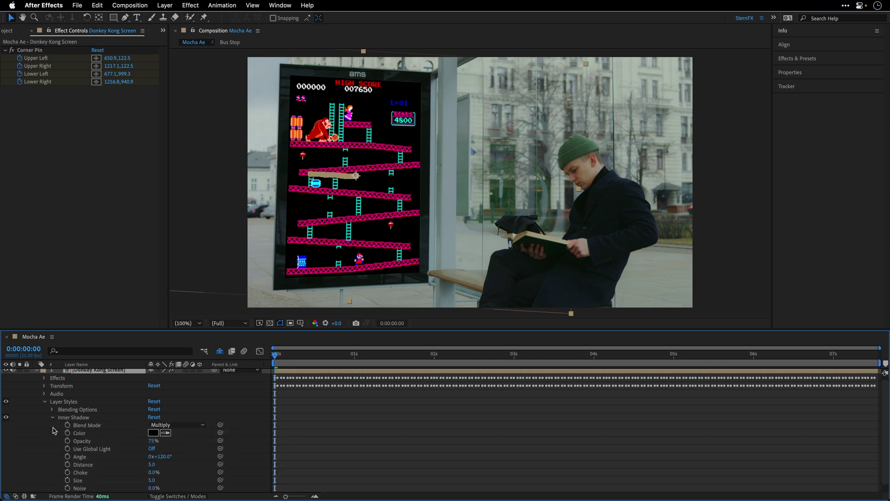
drag(151, 480, 164, 480)
click(6, 418)
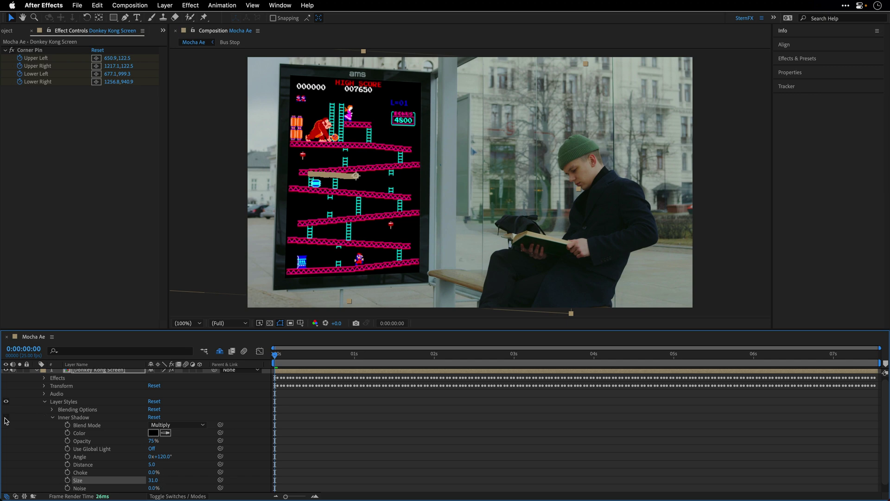
click(6, 418)
click(44, 402)
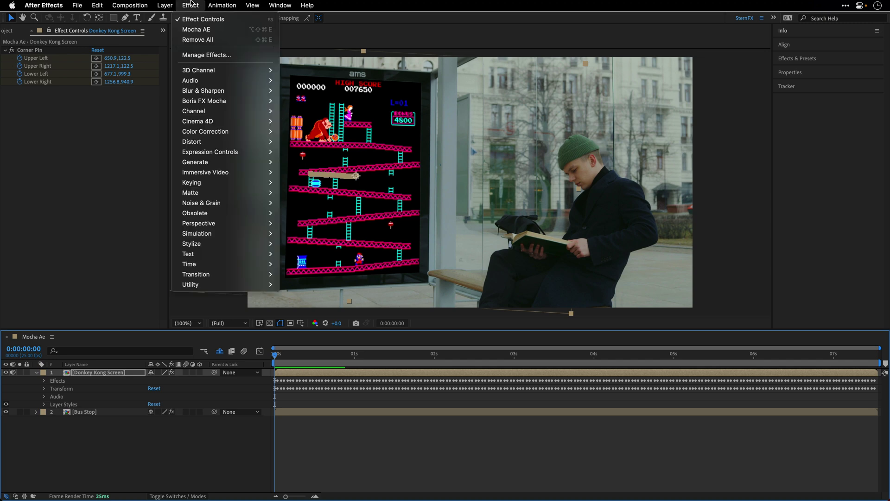
Step: Add a Levels effect with Output Black 3469.6 and Output White 27370.9
click(191, 5)
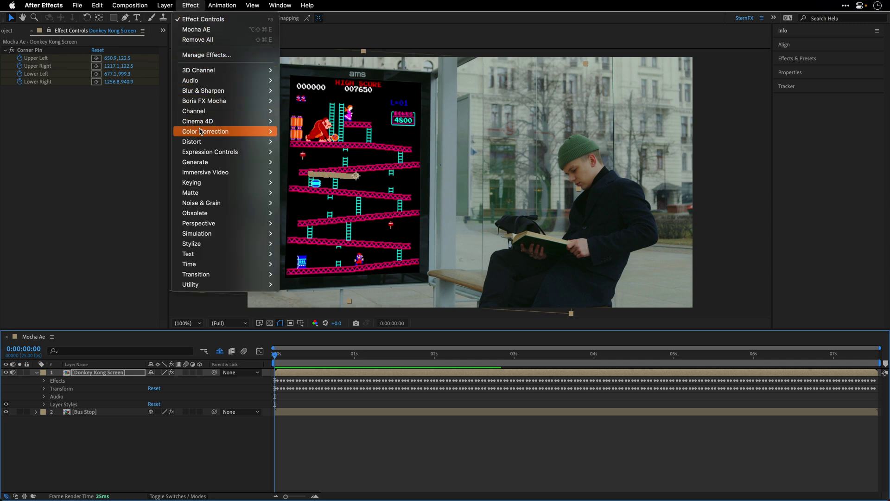
mouse_move(200, 131)
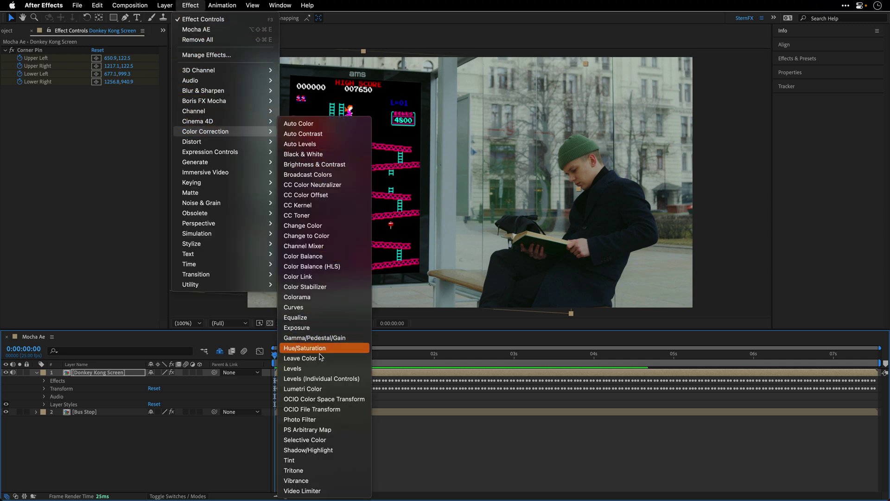
click(319, 373)
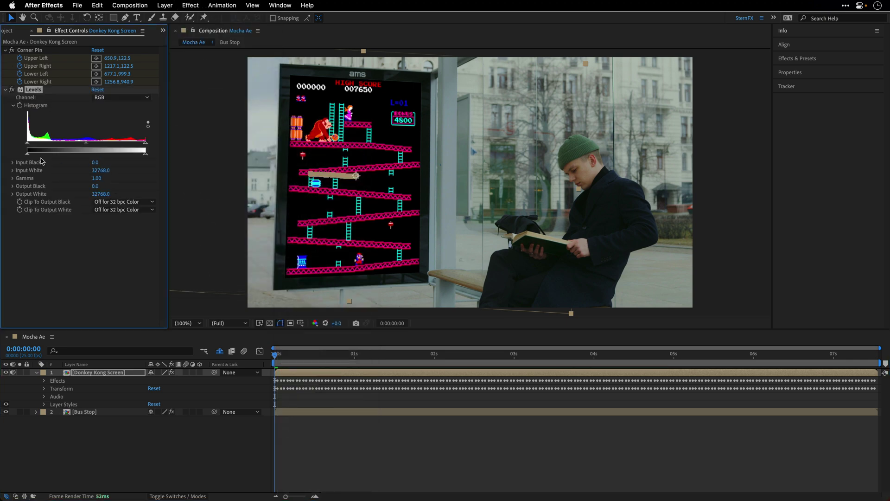
drag(26, 156, 41, 158)
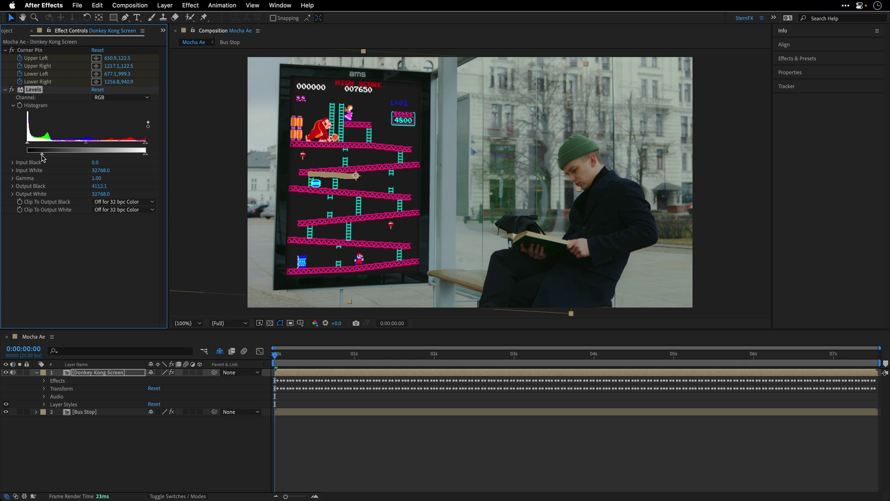
drag(42, 157, 41, 157)
drag(147, 157, 126, 155)
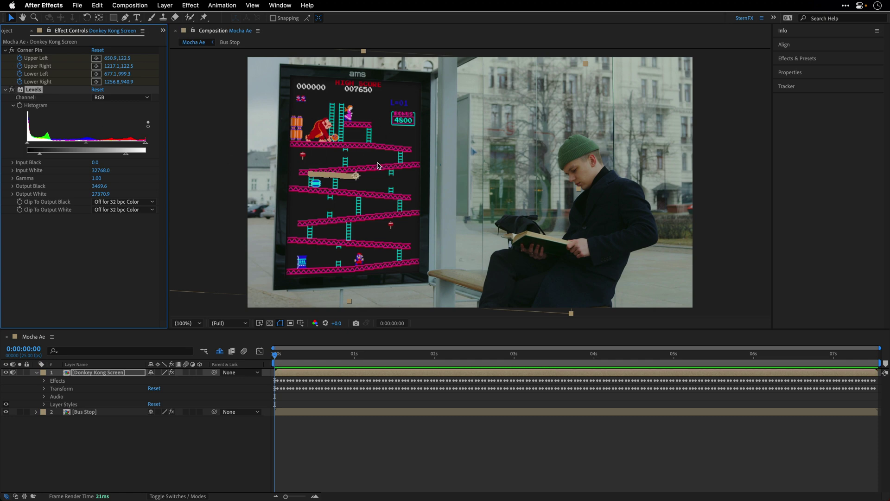
Step: Add a Noise HLS Auto effect and set its noise type to Grain
click(186, 4)
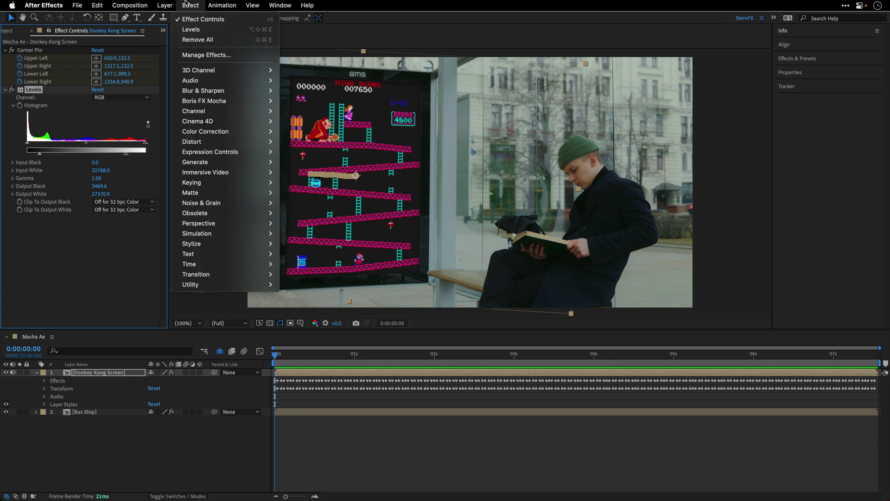
mouse_move(207, 203)
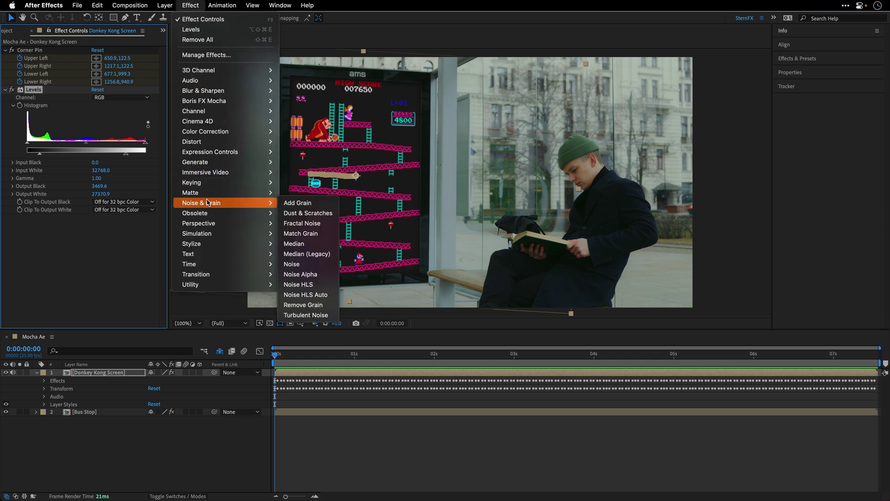
click(303, 295)
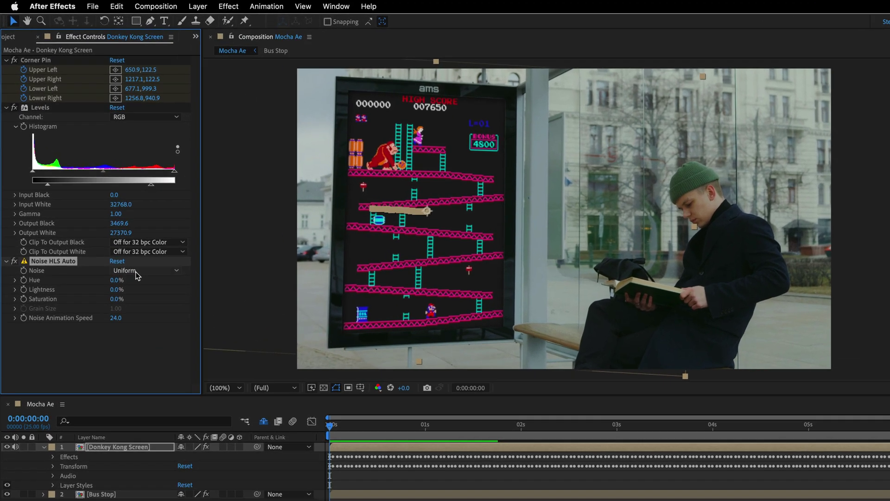
click(115, 225)
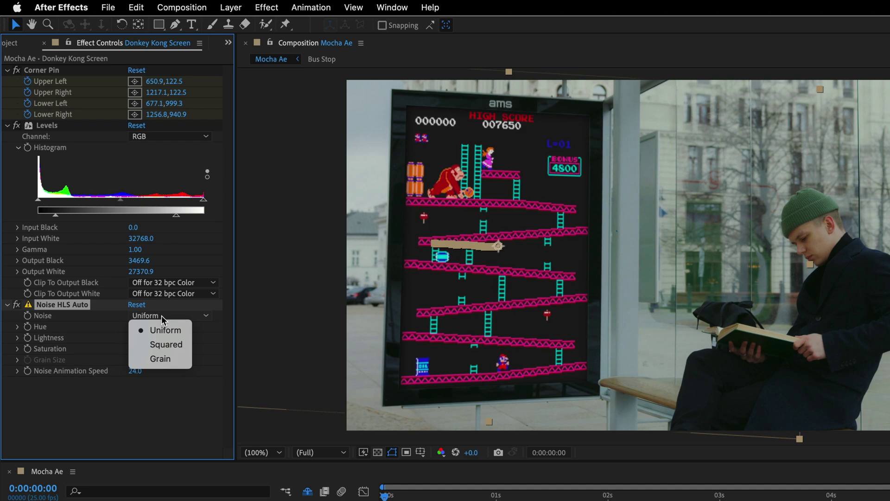
click(163, 363)
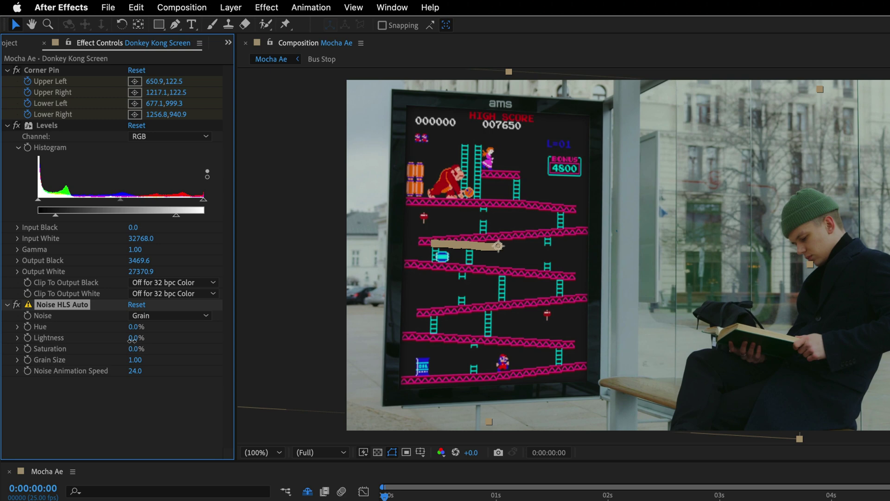
Step: Set the grain Lightness to 3% and zoom in on the screen's upper-left corner to inspect it
click(138, 339)
text(3)
key(Return)
scroll(565, 127, up, 4)
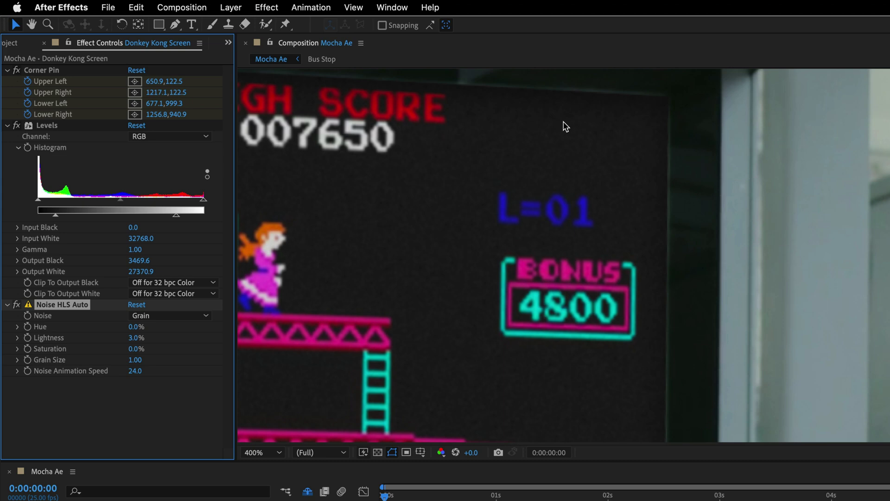
scroll(566, 127, up, 2)
drag(620, 135, 654, 325)
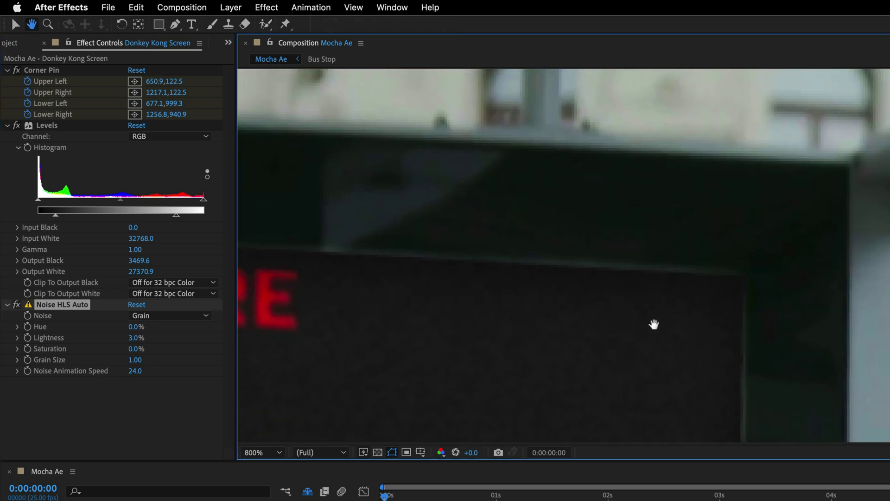
Step: Lower the grain Lightness to 2%, then 1.5%, and collapse the Levels settings
click(135, 338)
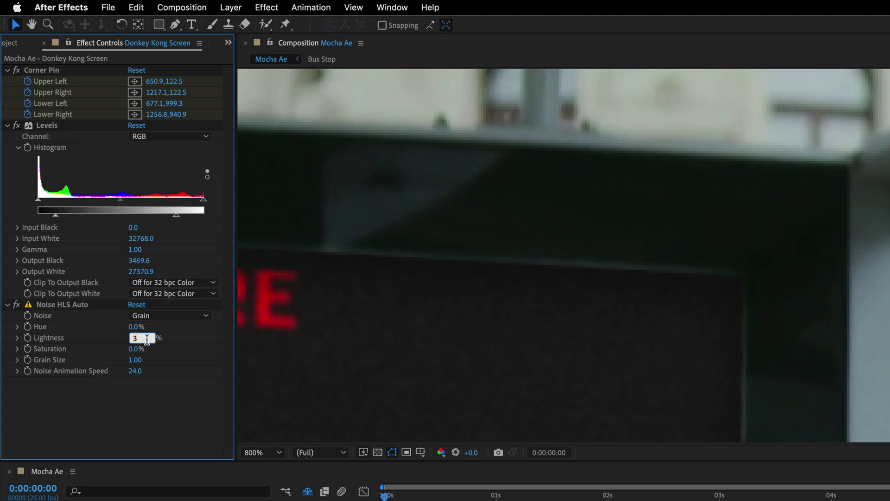
text(2)
key(Return)
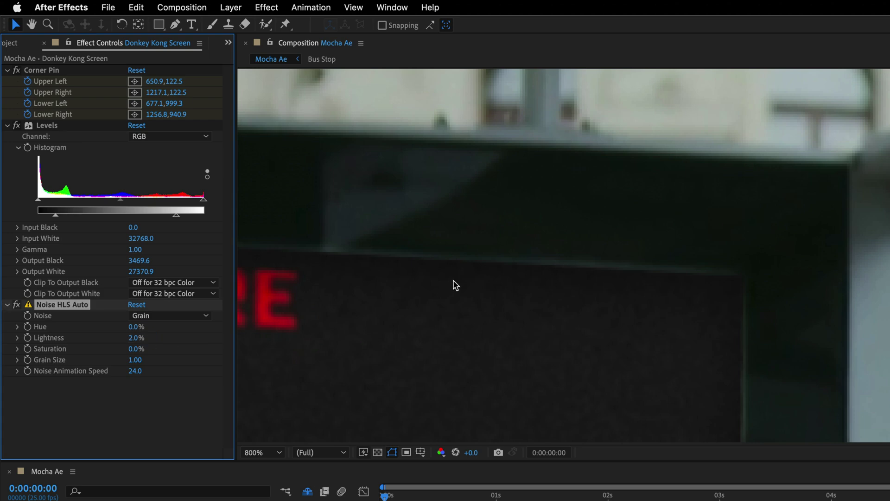
click(135, 339)
text(1.5)
key(Return)
key(/)
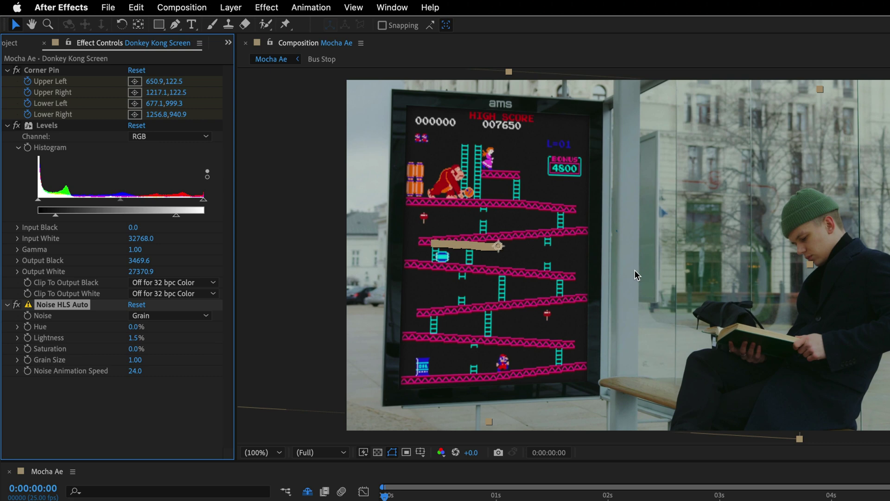
click(7, 125)
Step: Add a Glow effect with Glow Radius 30 and Glow Intensity 0.5
click(6, 136)
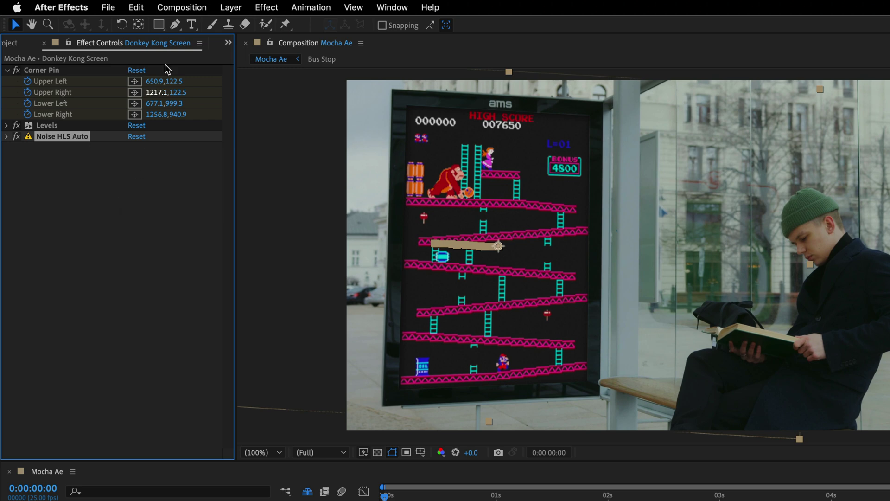
click(271, 7)
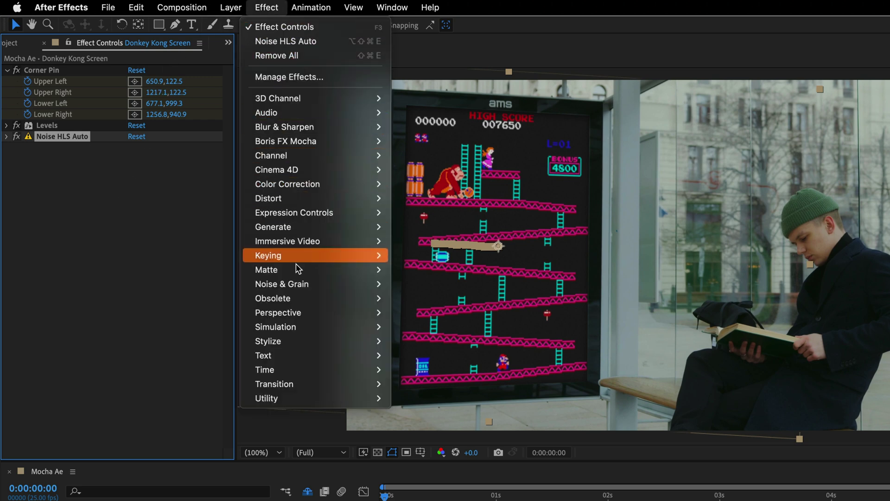
mouse_move(302, 338)
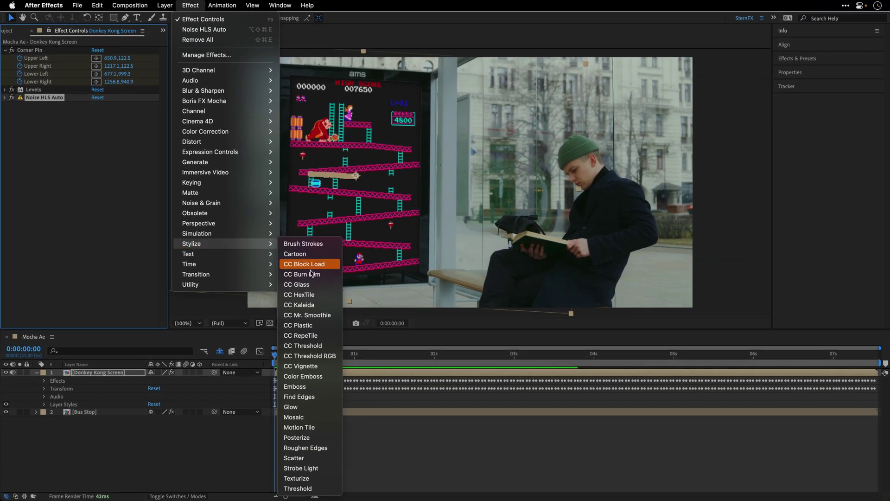
click(291, 407)
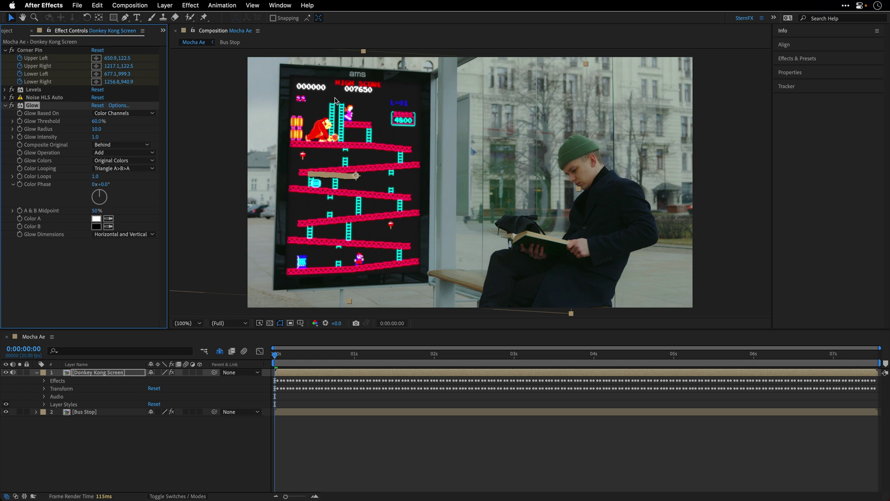
click(96, 129)
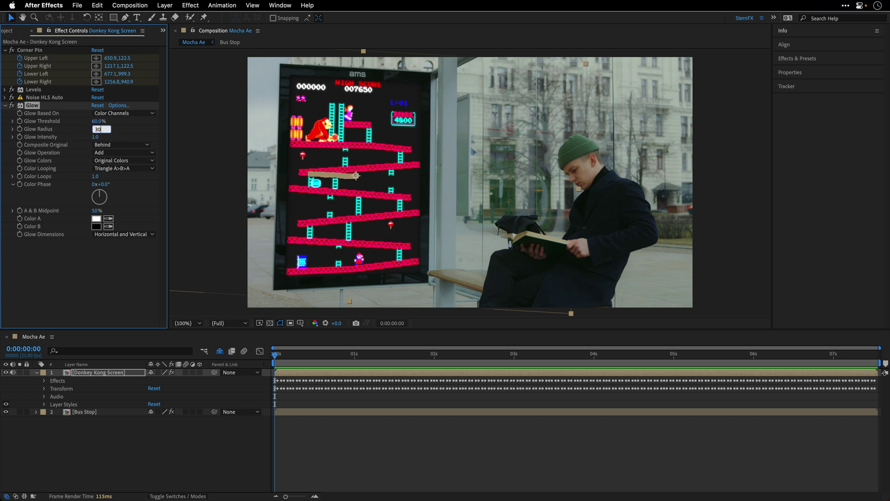
key(Tab)
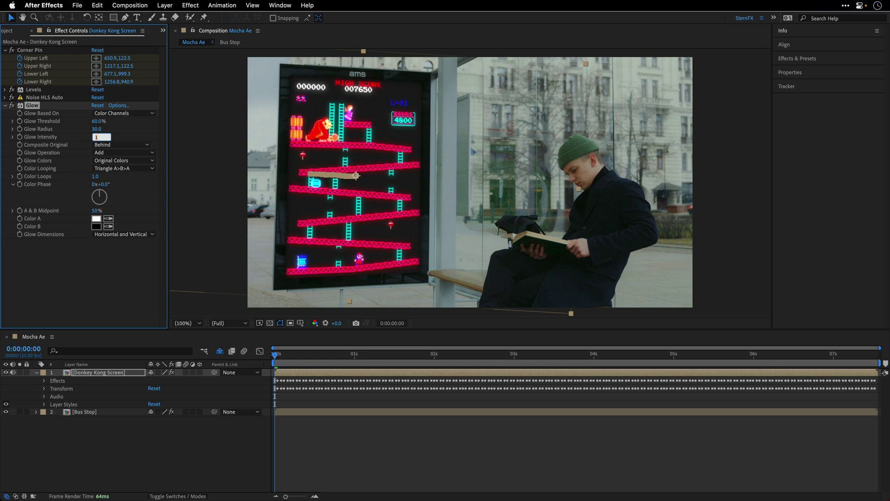
key(Return)
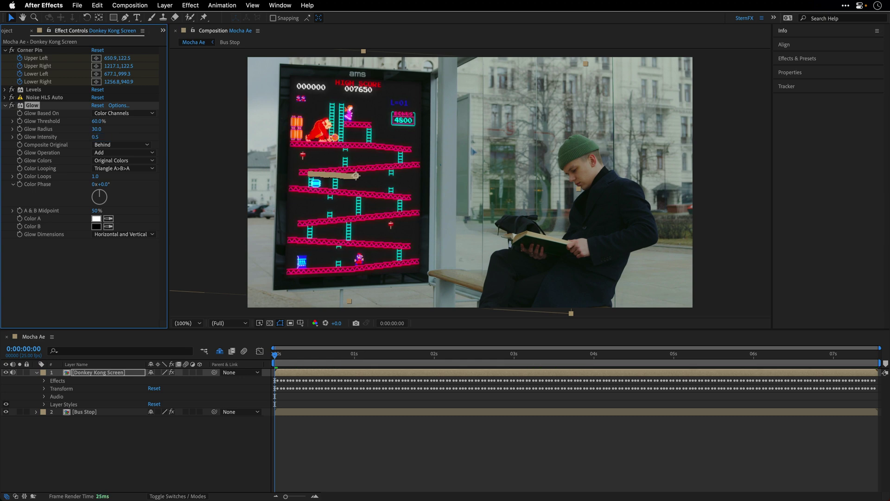
Step: Toggle the Glow off and on to compare, then collapse the Glow and Corner Pin settings
click(12, 106)
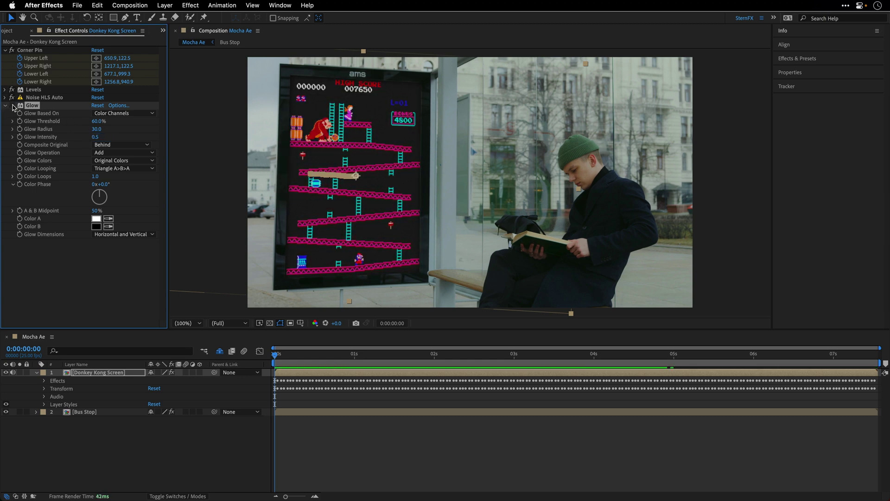
click(13, 106)
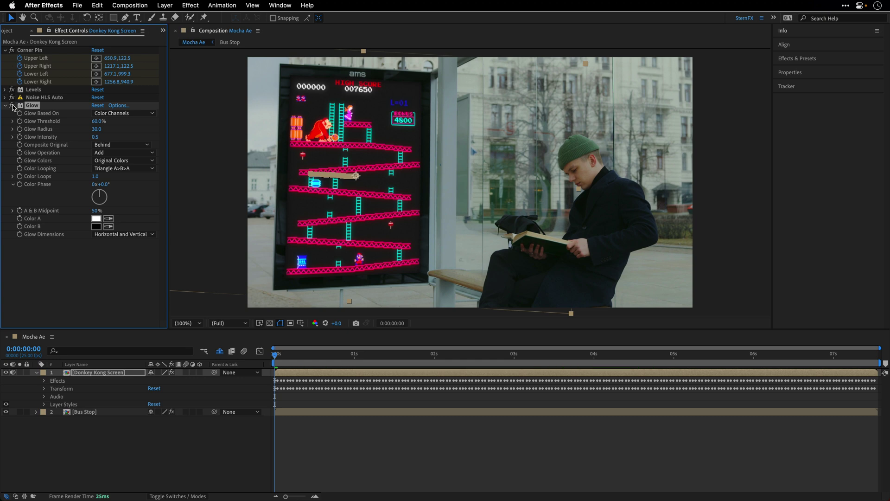
click(5, 105)
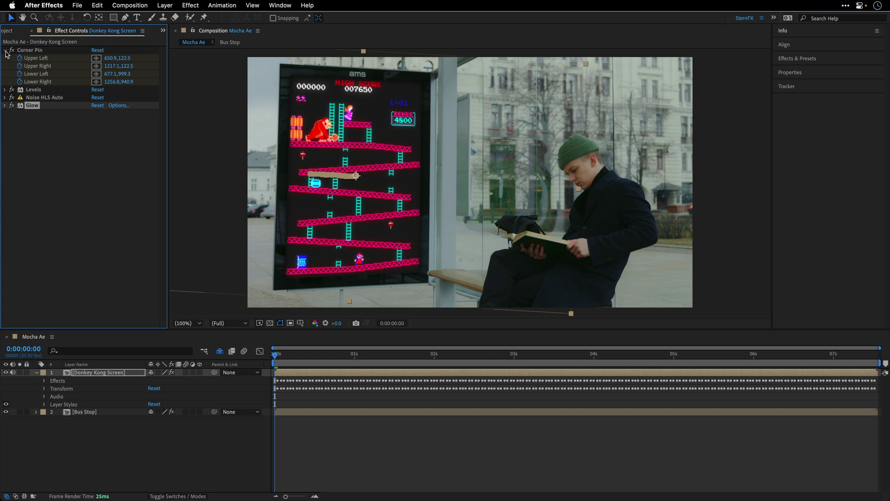
click(5, 51)
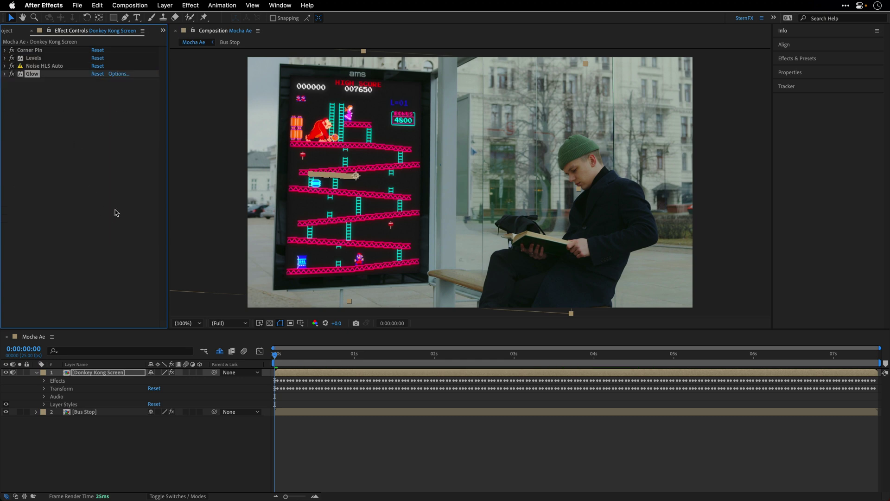
click(174, 458)
key(space)
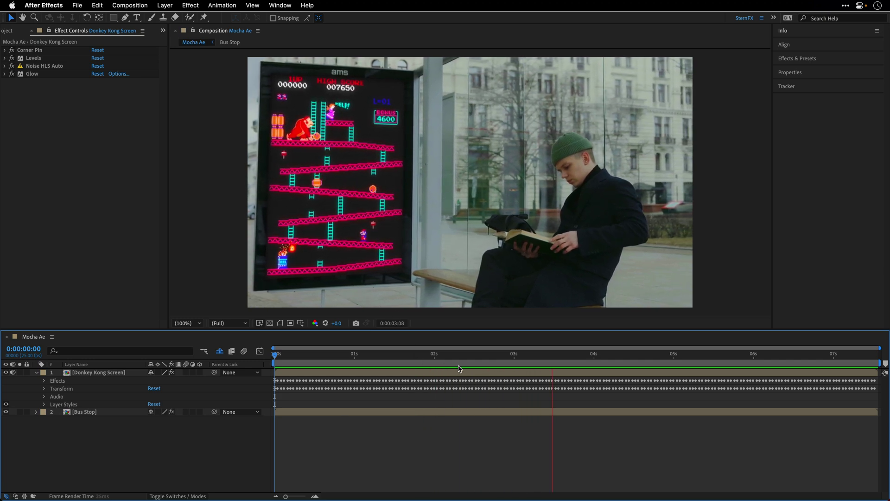
key(space)
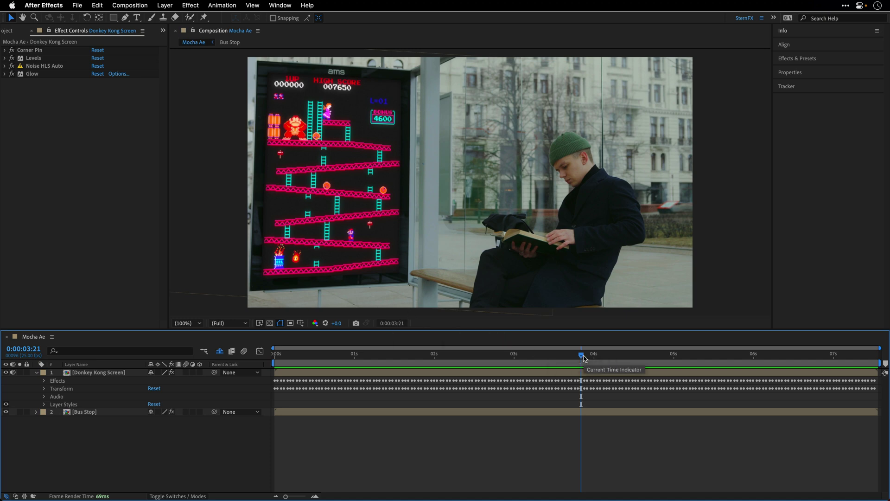
drag(614, 363, 460, 368)
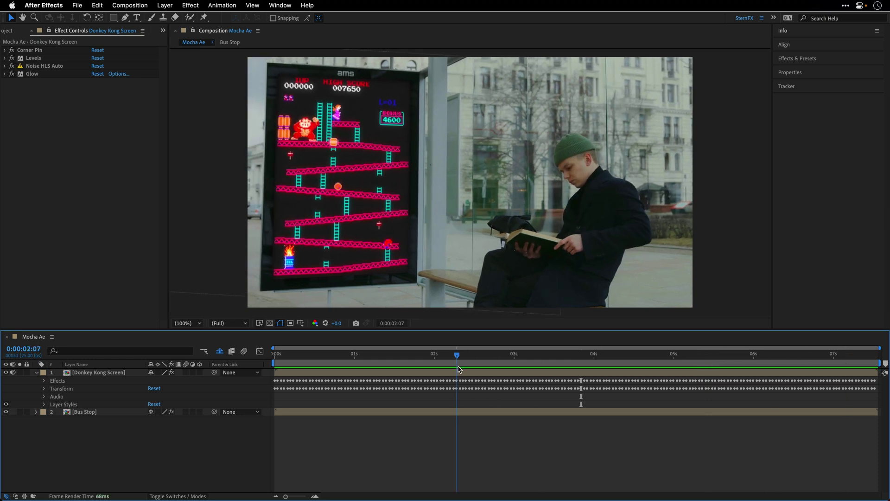
drag(459, 369, 388, 366)
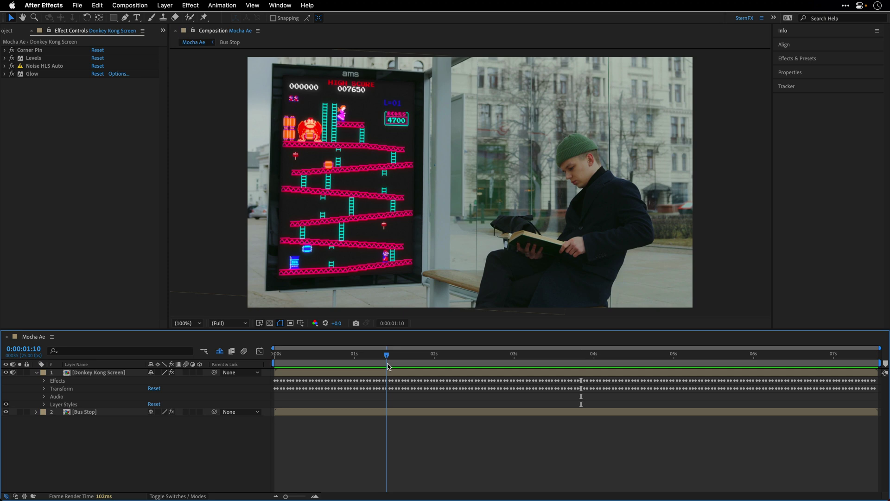
Step: Add a Venetian Blinds transition effect to the Donkey Kong Screen layer
click(86, 373)
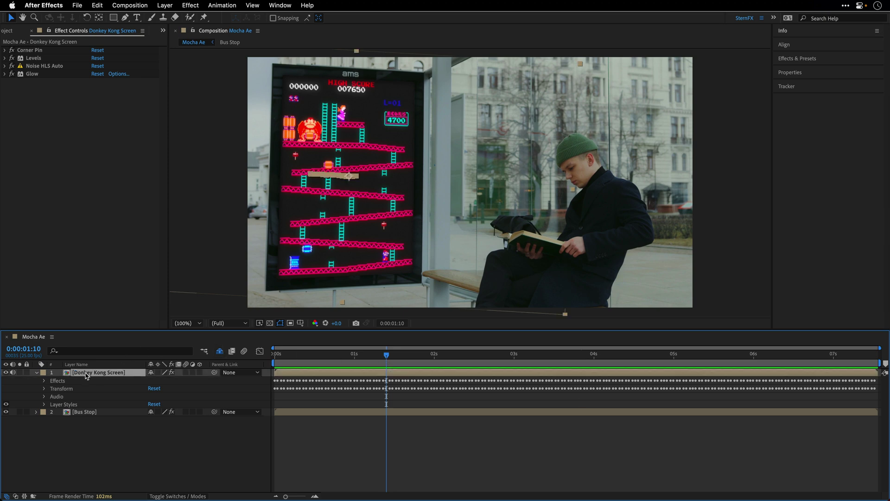
click(188, 6)
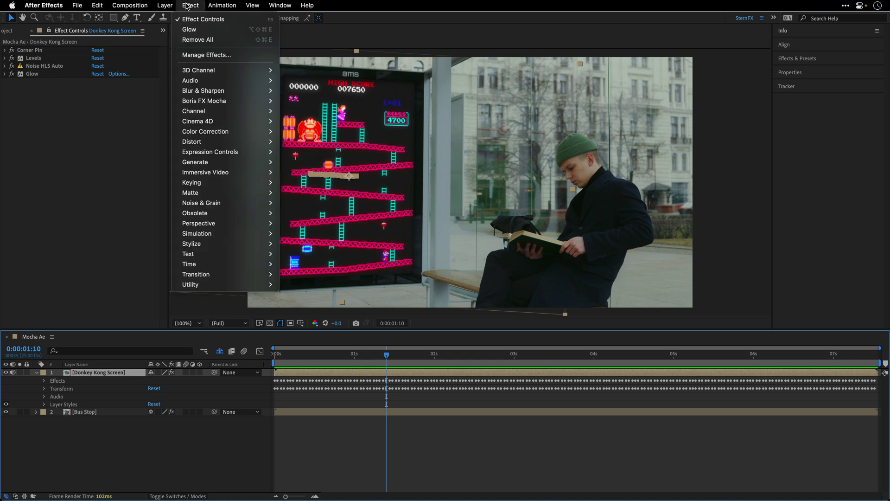
mouse_move(198, 275)
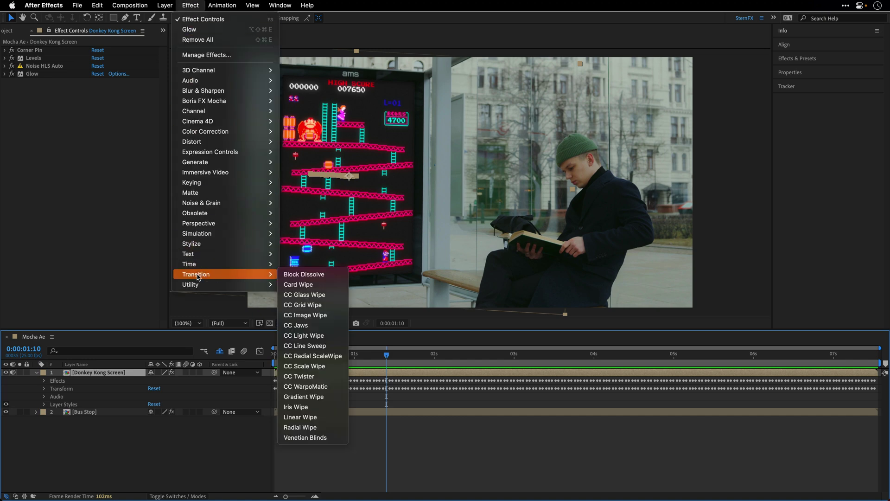
click(301, 437)
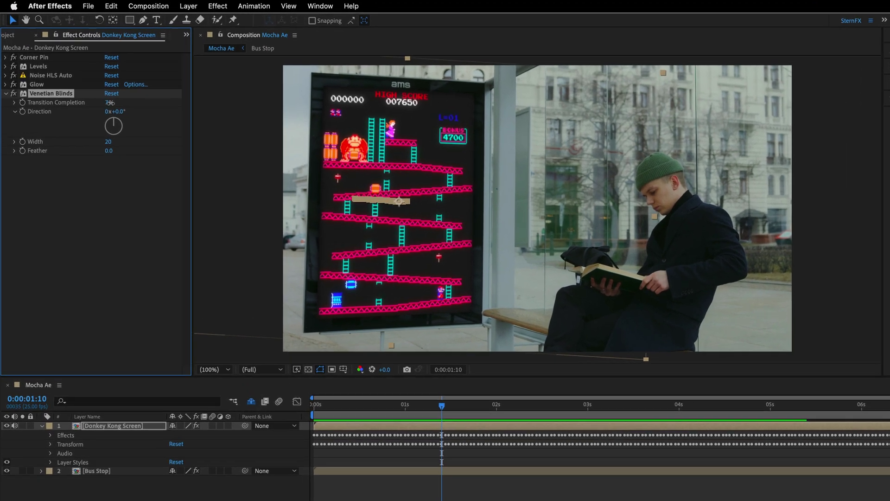
Step: Set Venetian Blinds to Transition Completion 17%, Direction -2° and Width 7
drag(95, 89, 108, 91)
drag(152, 127, 158, 126)
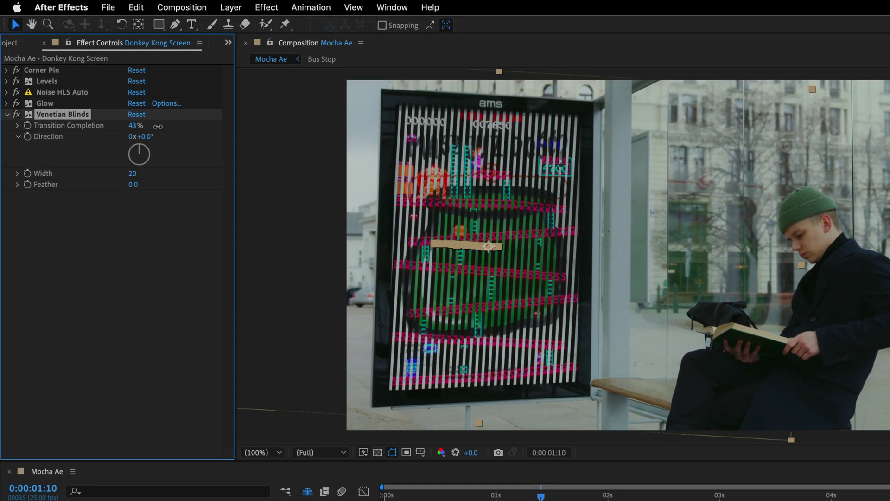
click(134, 126)
text(50)
key(Return)
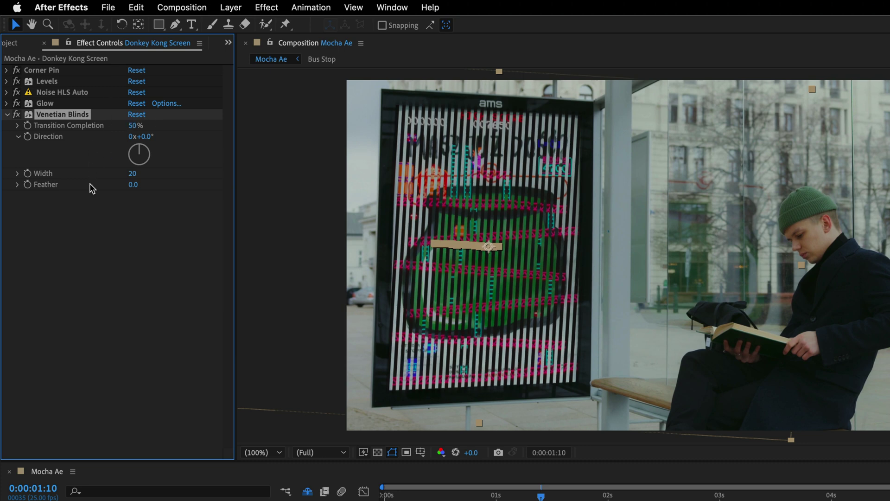
drag(144, 136, 143, 137)
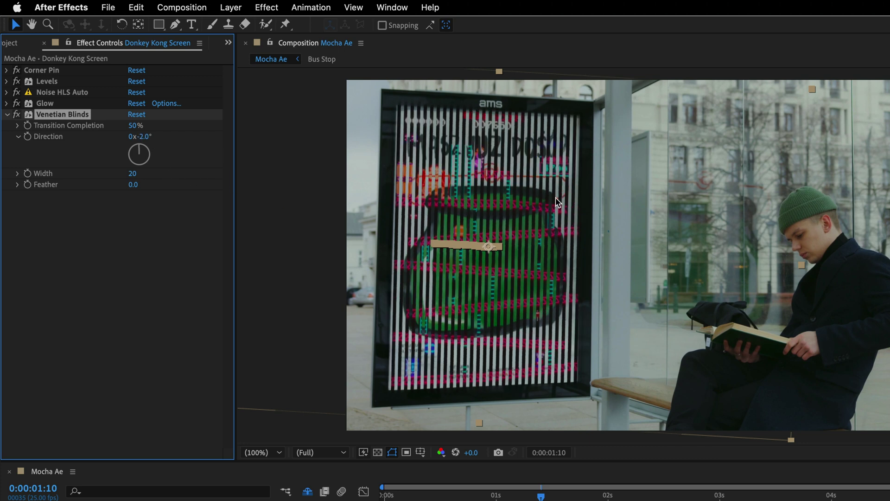
click(132, 174)
text(7)
key(Return)
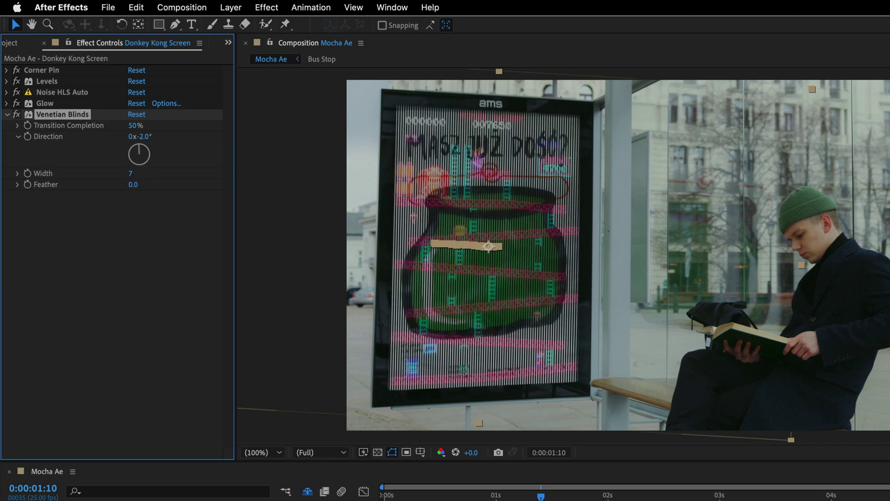
click(136, 125)
text(17)
key(Return)
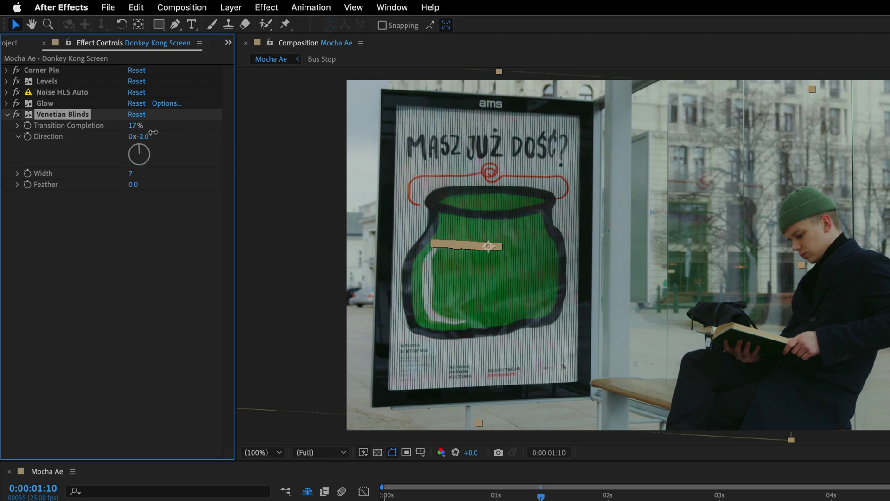
Step: Keyframe Transition Completion at 100%, then 0% two frames later, and select the keyframe pair
drag(139, 126, 229, 125)
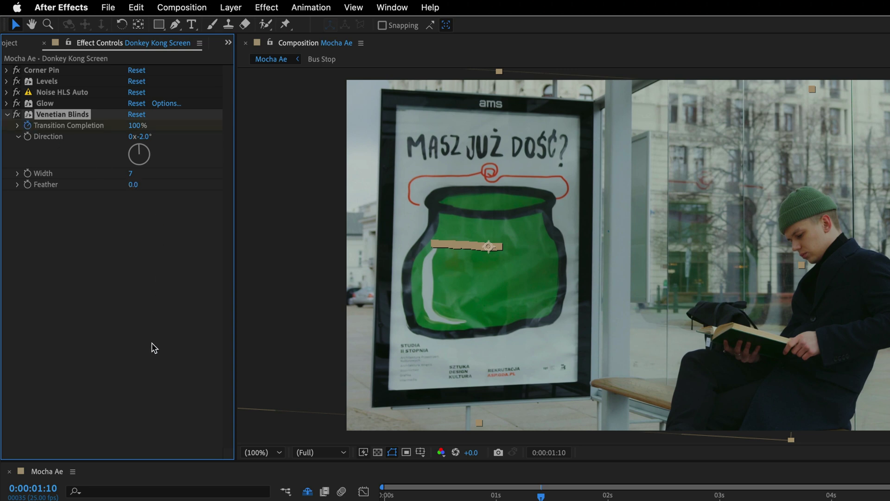
key(space)
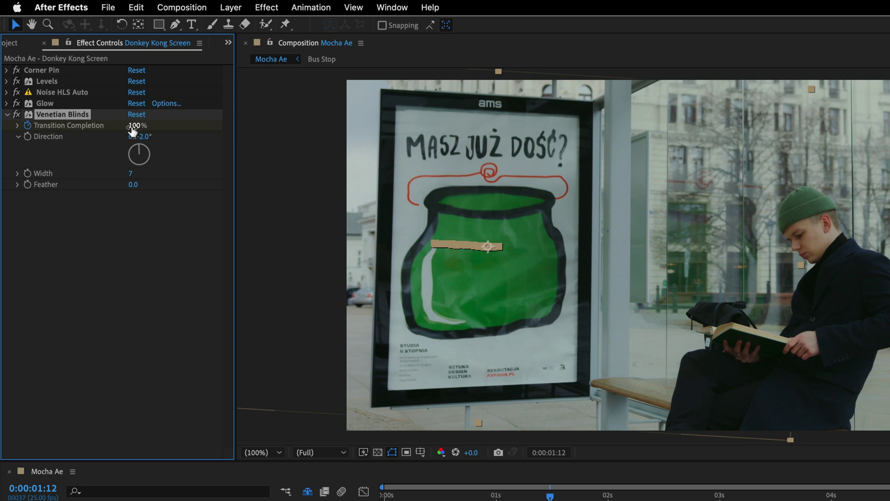
drag(133, 126, 29, 134)
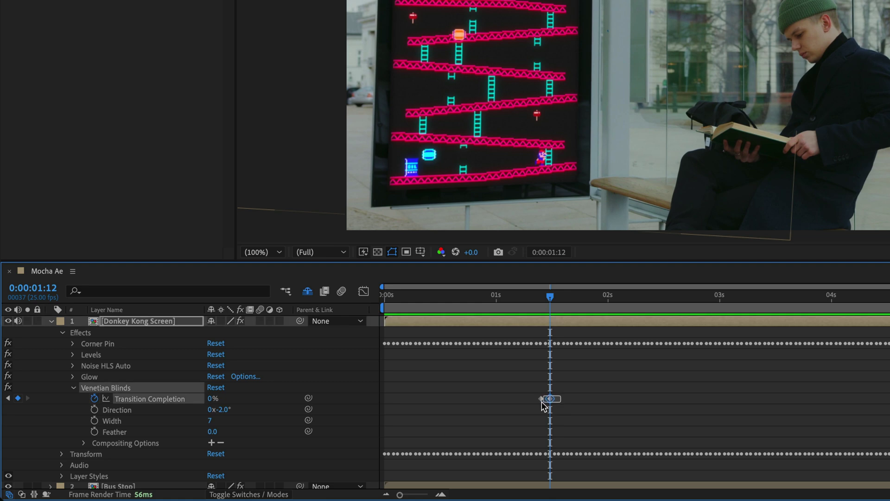
click(542, 400)
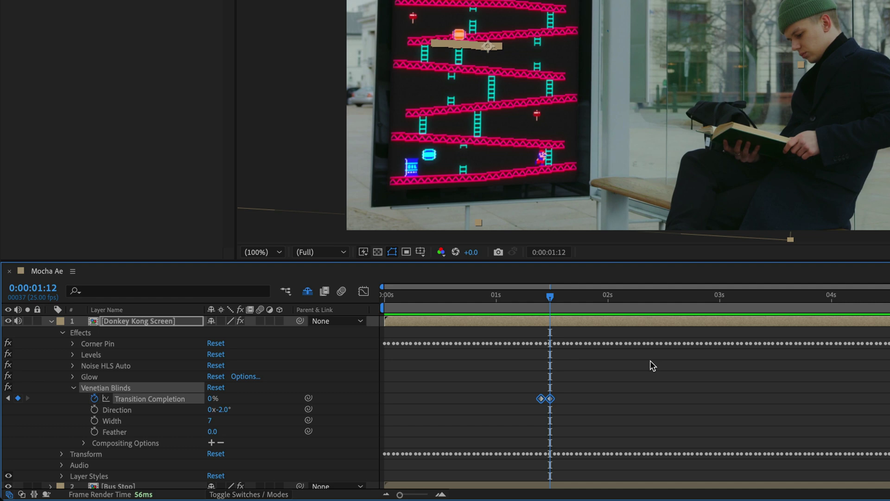
Step: Paste the keyframe pair three times further on, shift the last pair one frame later, and check 0:00:01:06
key(Page_Down)
key(Page_Down)
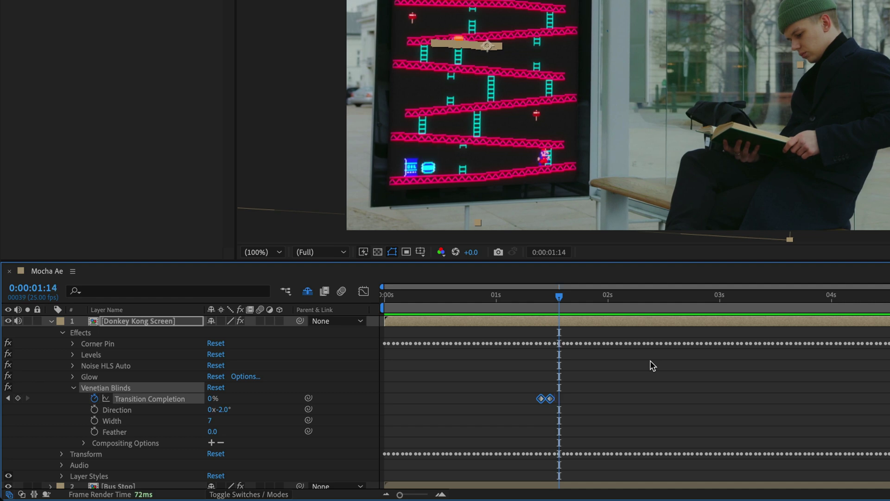
key(ctrl+v)
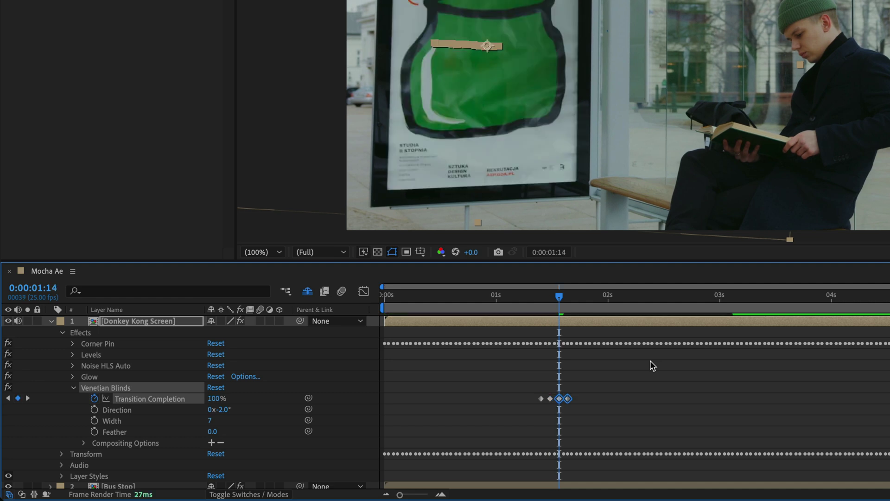
key(Page_Down)
key(Page_Down)
key(Page_Down)
key(Page_Down)
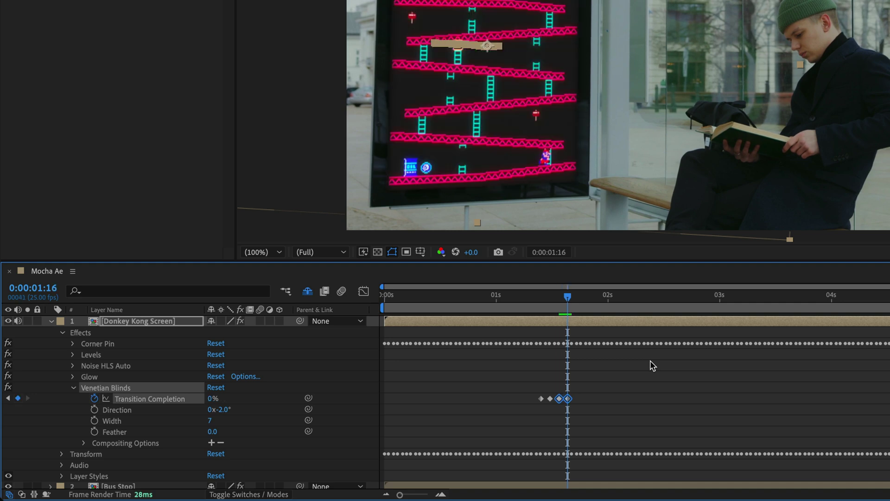
key(Page_Down)
key(ctrl+v)
key(Page_Down)
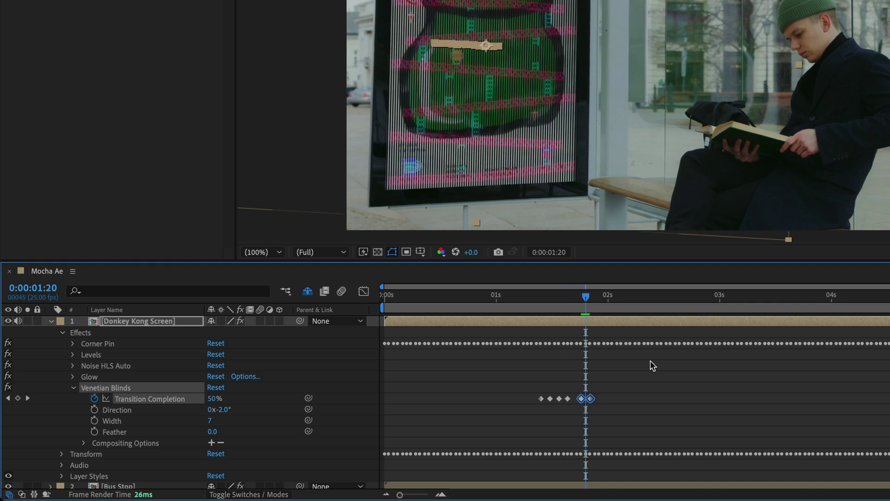
key(Page_Down)
key(Page_Down)
key(Page_Down)
key(Page_Down)
key(ctrl+v)
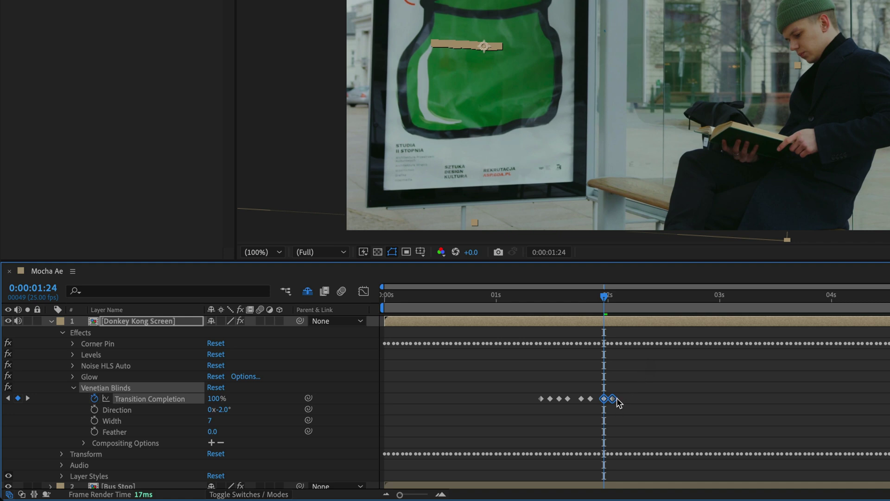
mouse_move(616, 402)
mouse_down()
mouse_move(593, 411)
mouse_move(627, 404)
mouse_move(622, 400)
mouse_up()
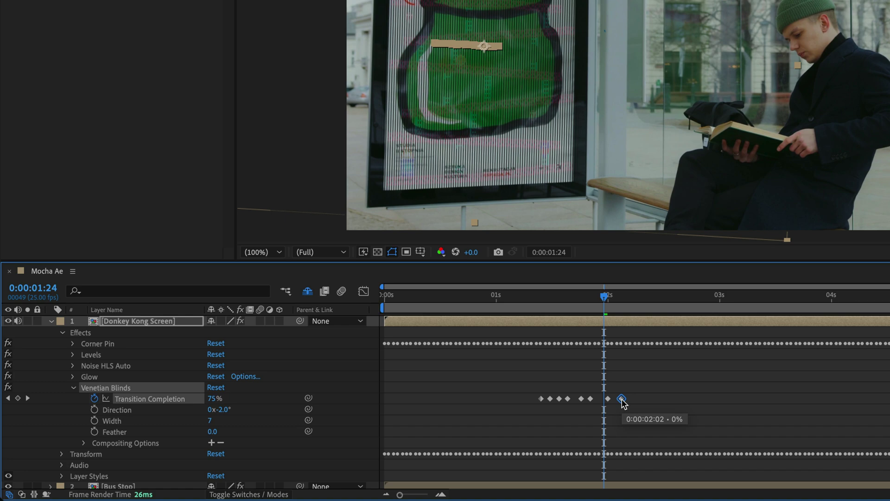
click(524, 297)
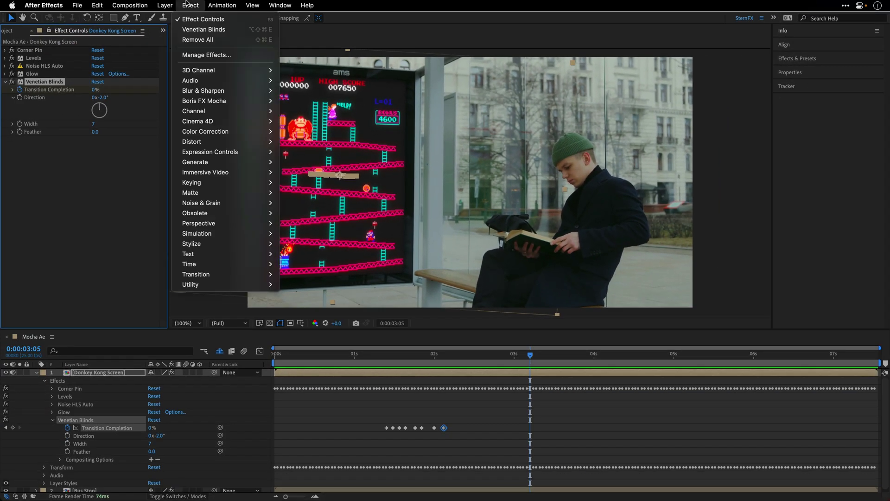
Step: Apply Wave Warp to Donkey Kong Screen with Wave Height 50, Wave Width 1, Pinning All Edges
mouse_move(208, 143)
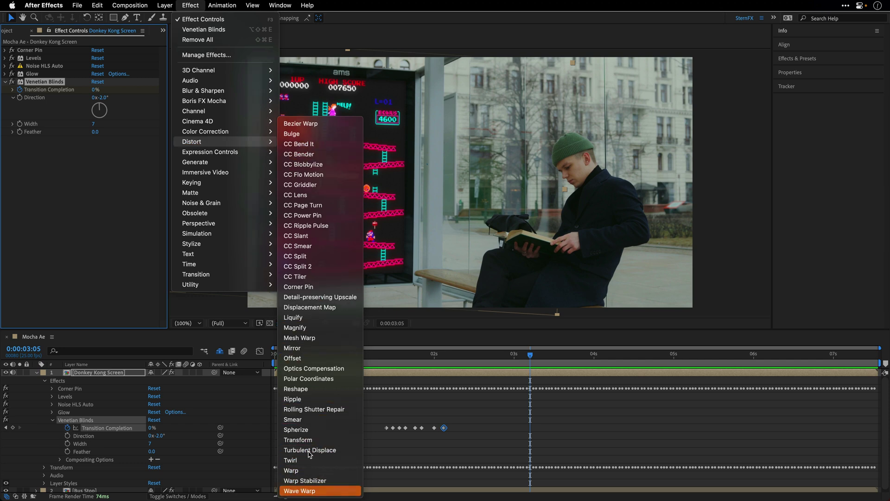
click(306, 490)
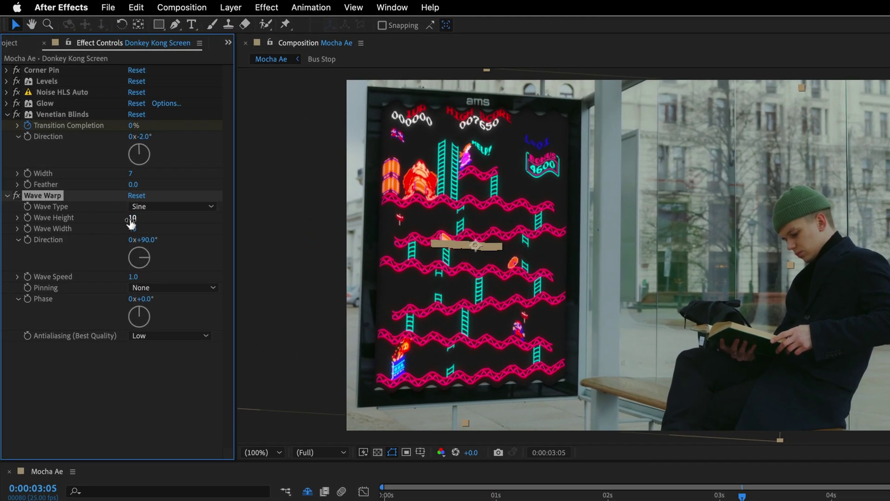
click(132, 219)
text(50)
key(Tab)
text(1)
key(Return)
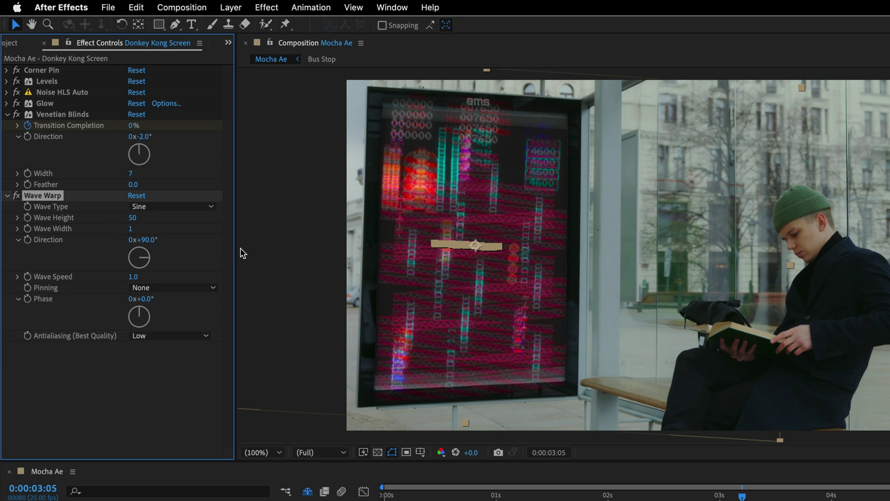
click(168, 286)
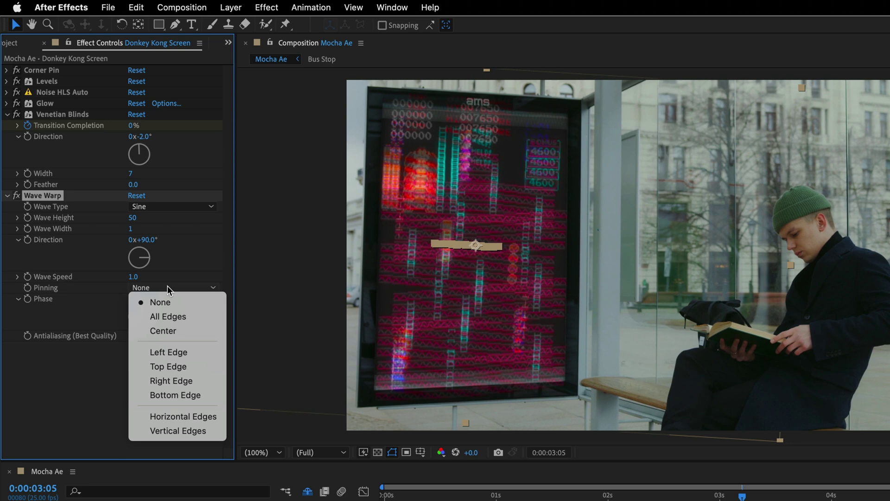
click(169, 316)
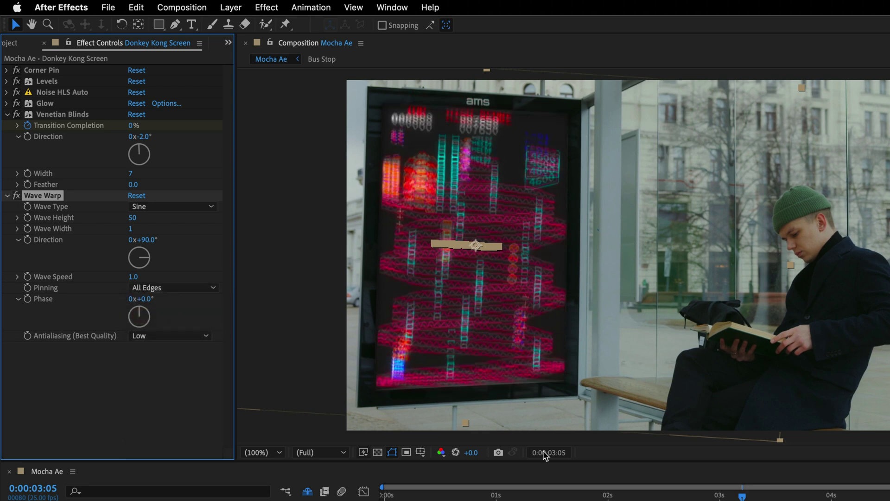
Step: Keyframe Wave Height at 50 on 0:00:01:10 and at 4 on 0:00:02:03
drag(500, 495, 533, 495)
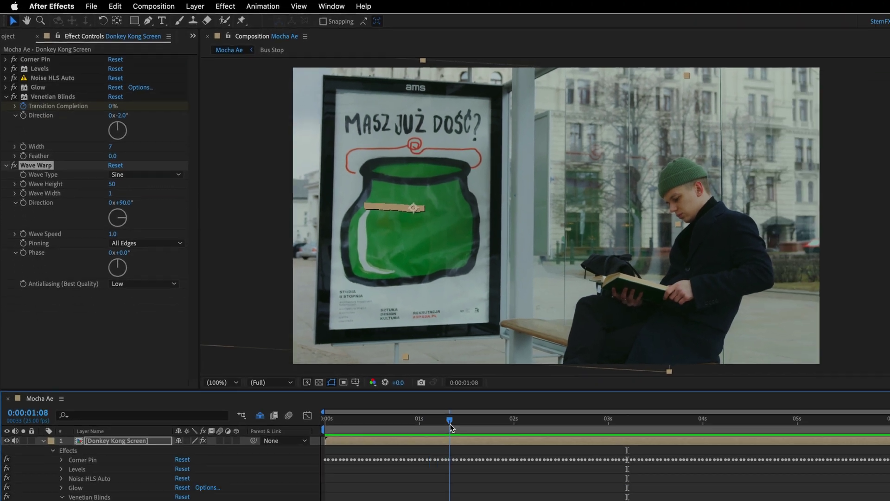
drag(451, 427, 458, 428)
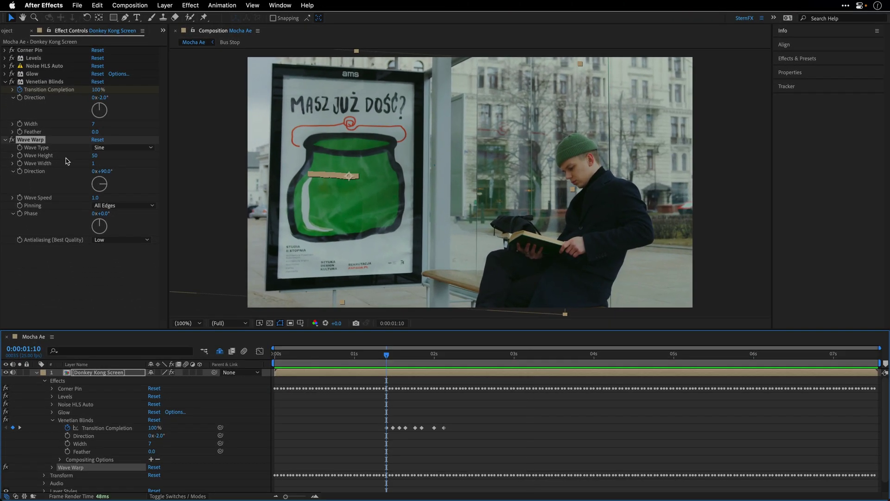
click(20, 156)
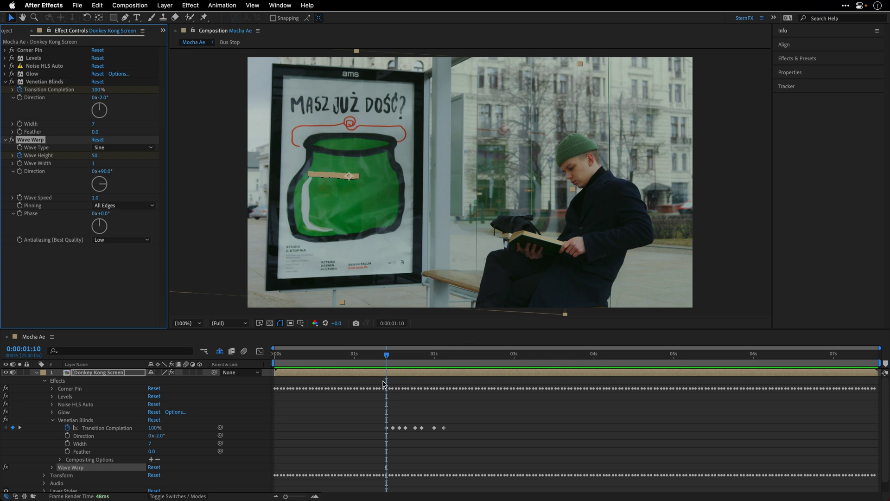
drag(388, 356, 443, 355)
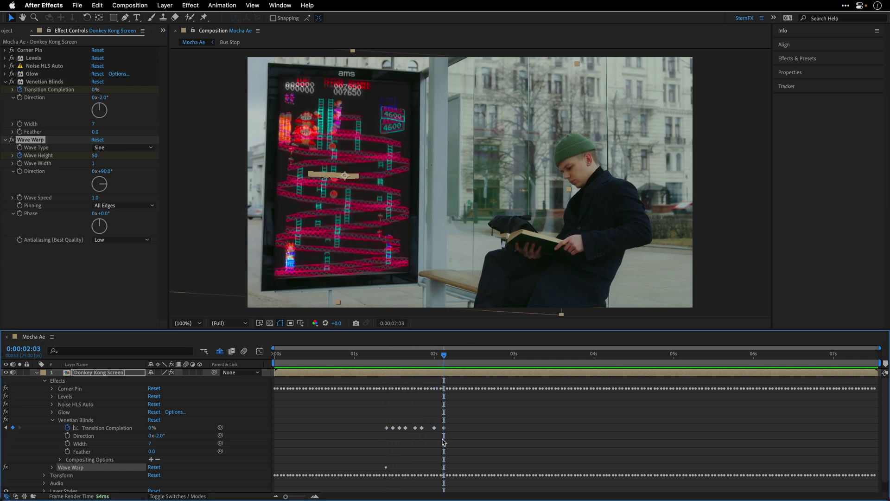
click(94, 156)
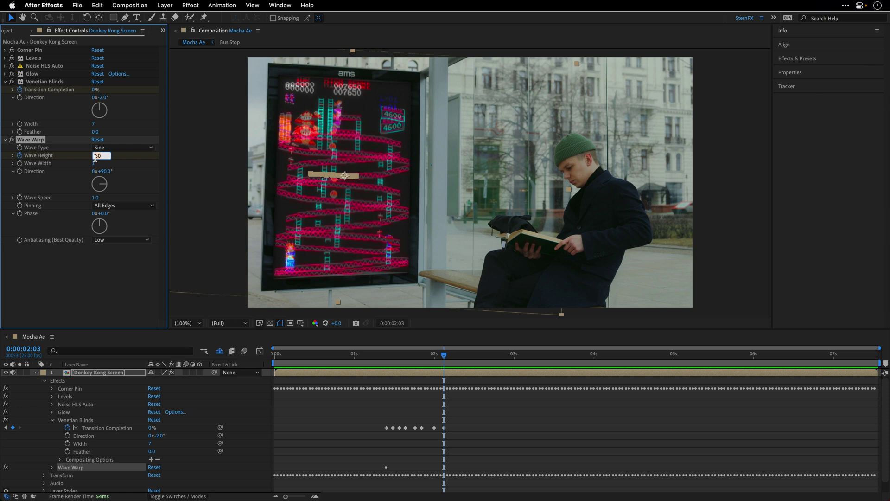
key(Return)
Step: Add Wave Height keyframes of -12 near 3:15 and 2 at 3:21
drag(444, 356, 563, 360)
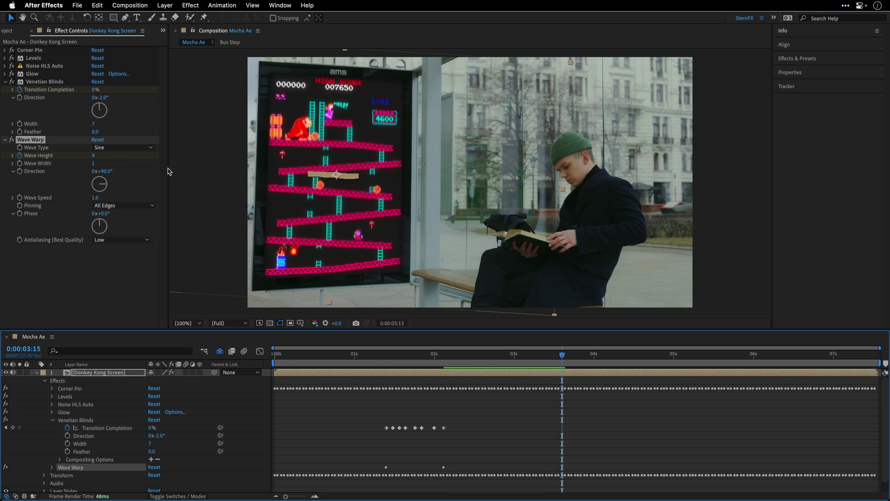
drag(94, 158, 86, 156)
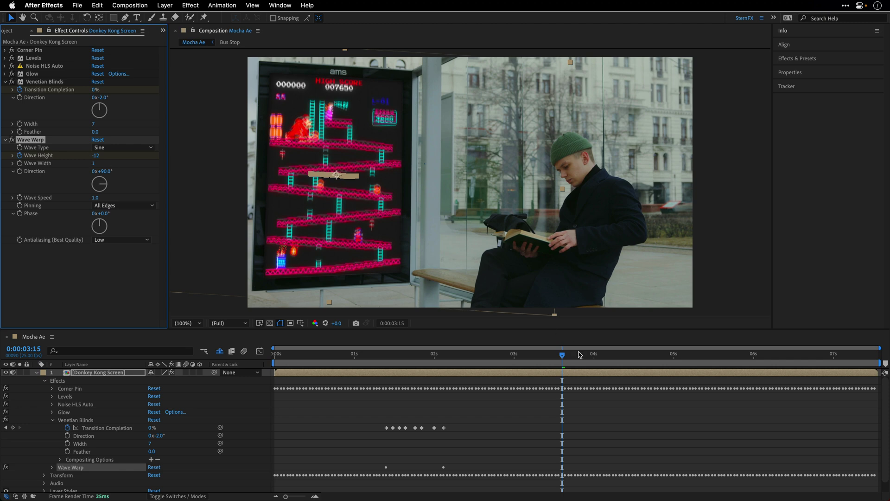
drag(561, 356, 581, 357)
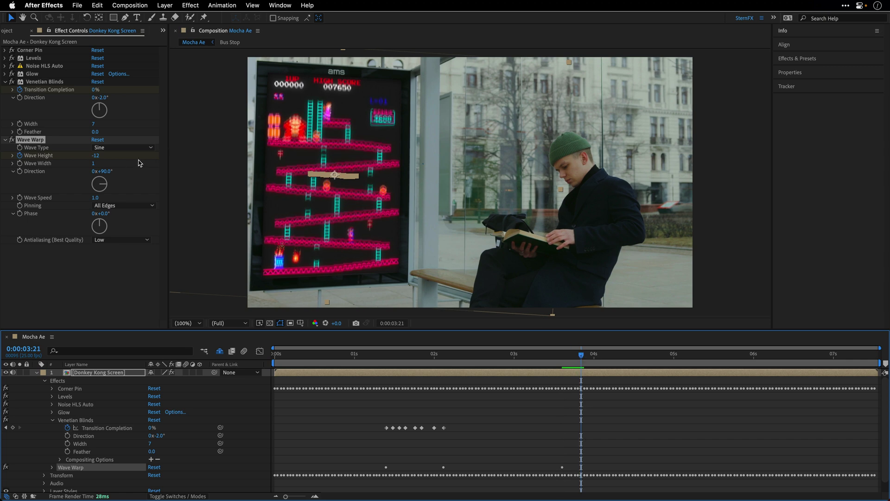
click(95, 156)
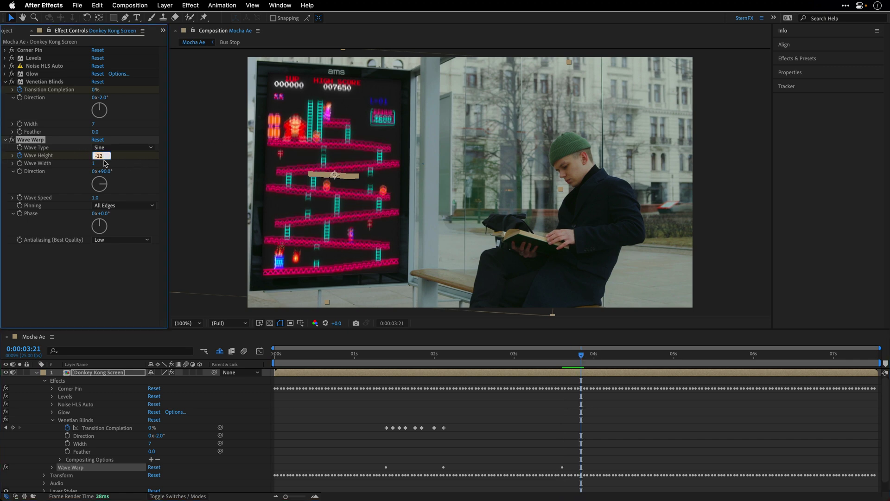
text(2)
key(Return)
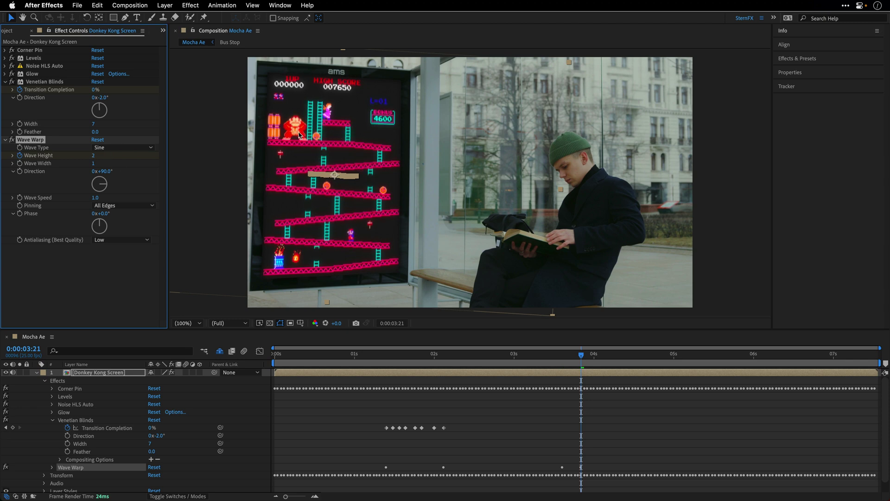
Step: Collapse Venetian Blinds and Wave Warp and move both above Levels, right after Corner Pin
click(5, 81)
click(5, 90)
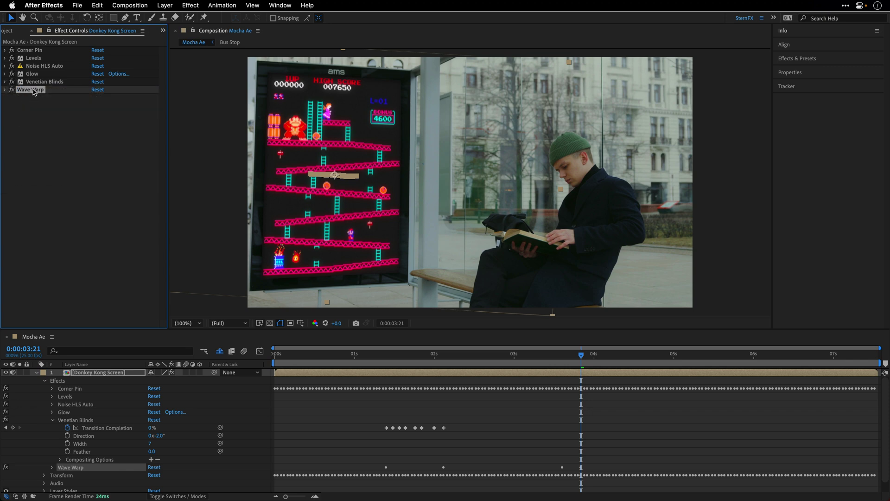
shift+click(39, 82)
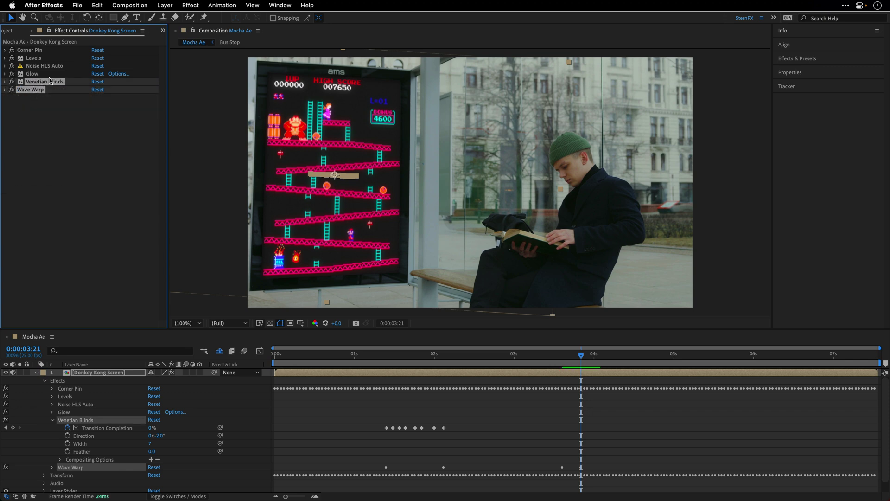
drag(38, 83, 42, 56)
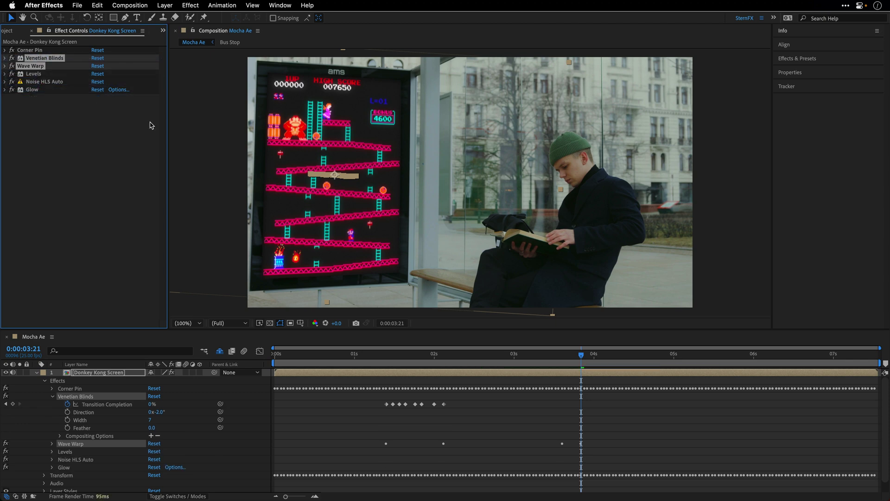
Step: Preview the composition from just after one second, then collapse Venetian Blinds in the timeline
click(370, 358)
key(space)
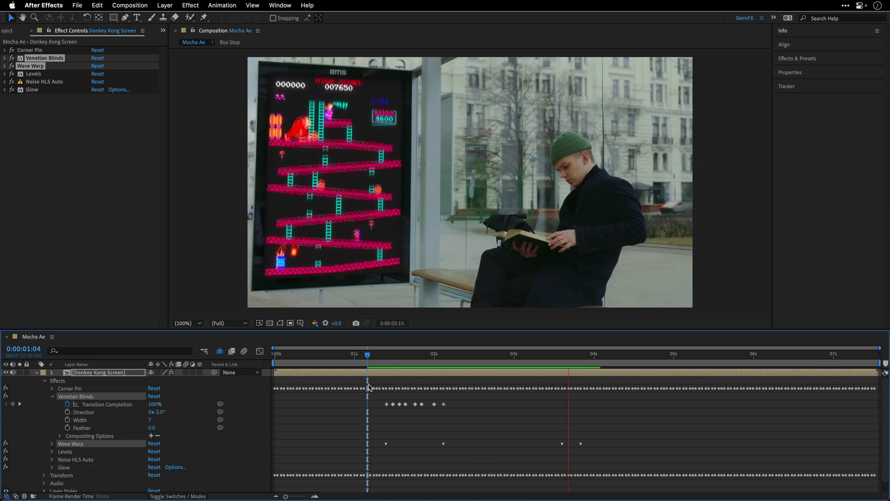
key(space)
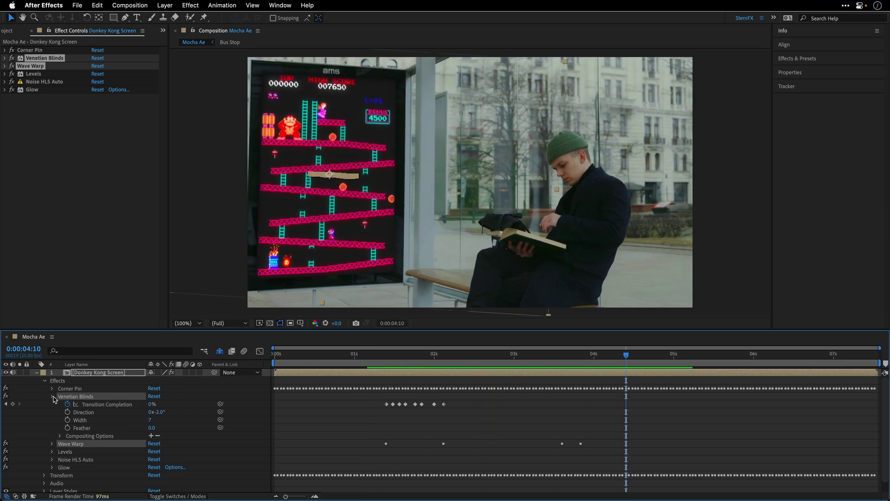
click(53, 396)
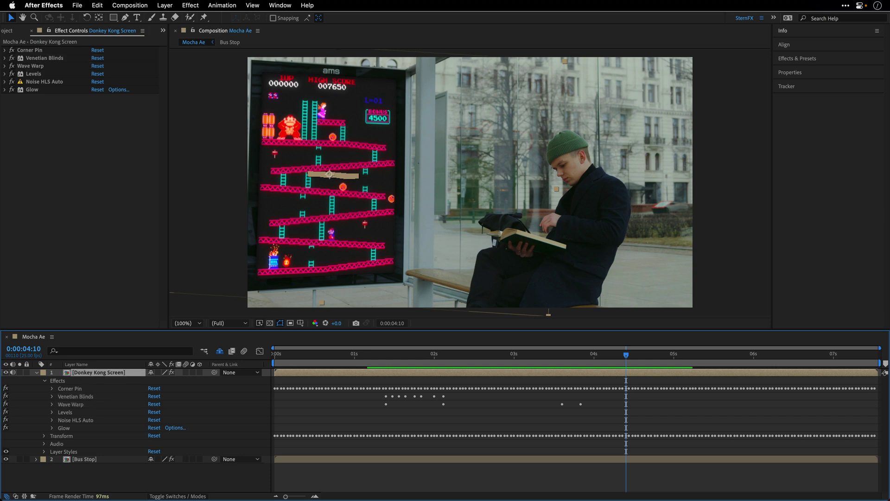
Step: Check the Donkey Kong Screen precomp, then rewind Mocha Ae to the start and maximize its viewer
double_click(85, 373)
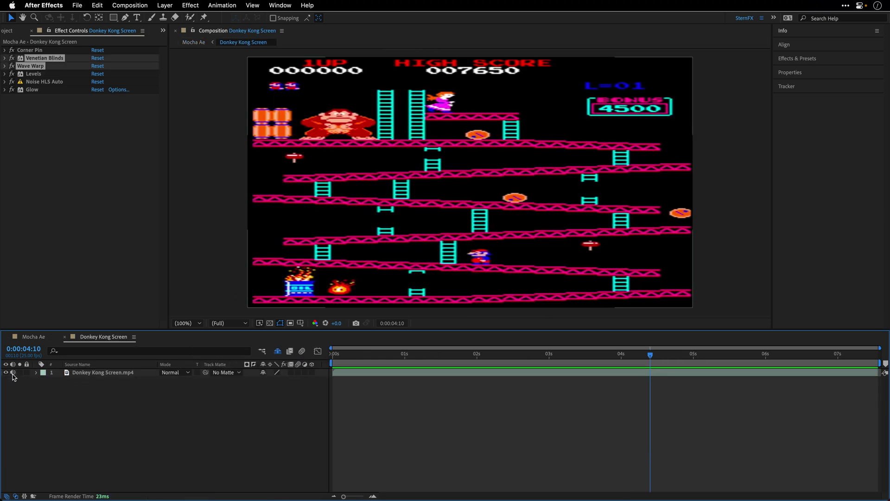
click(64, 337)
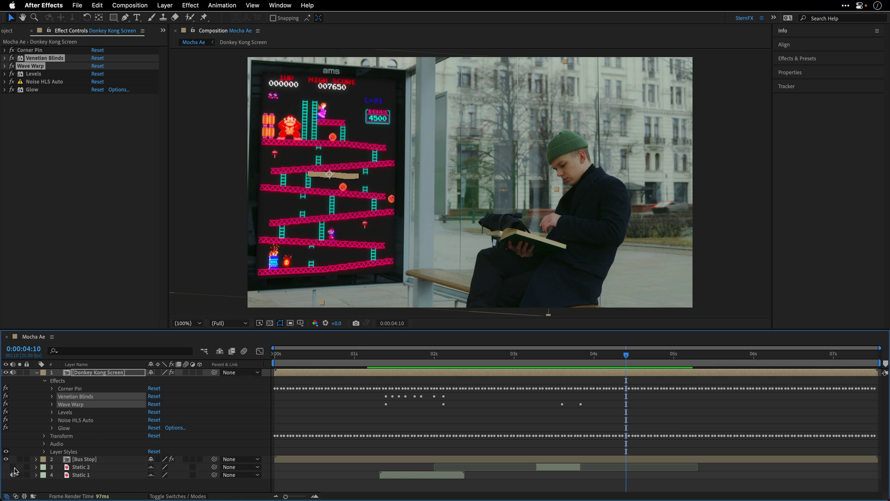
click(411, 359)
key(Home)
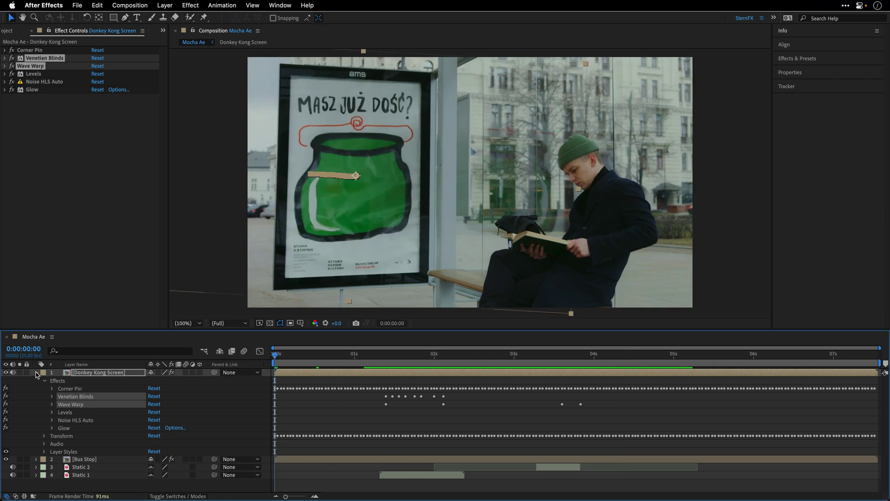
click(37, 373)
key(grave)
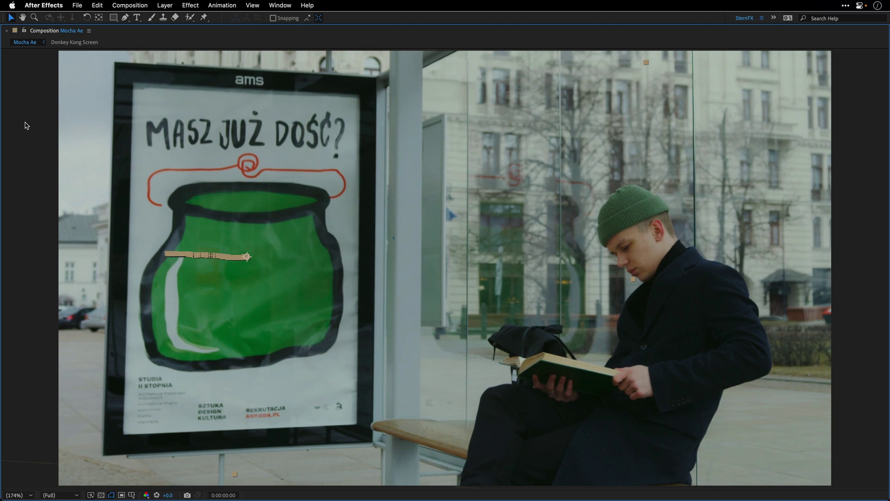
Step: Play back the Mocha Ae composition to watch Donkey Kong on the poster
key(space)
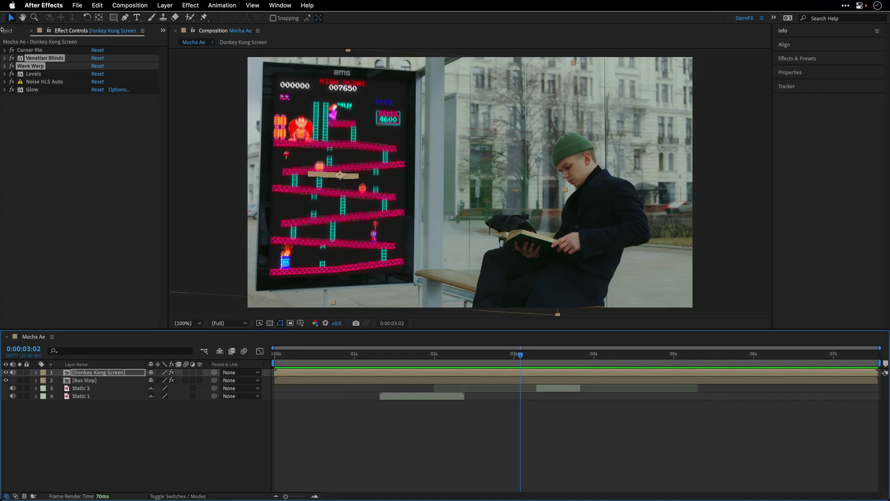
Step: Open the Gallery composition from the Project panel and scrub to about four seconds
click(6, 33)
double_click(35, 159)
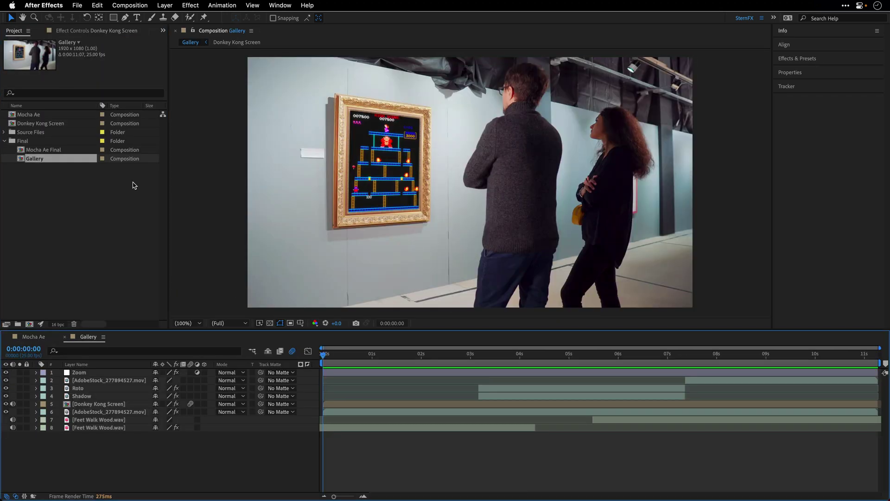
key(grave)
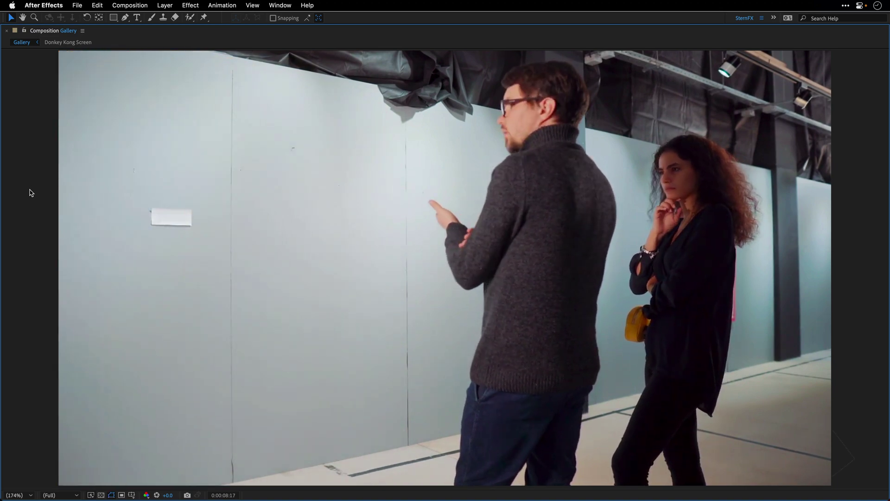
key(grave)
drag(478, 364, 555, 364)
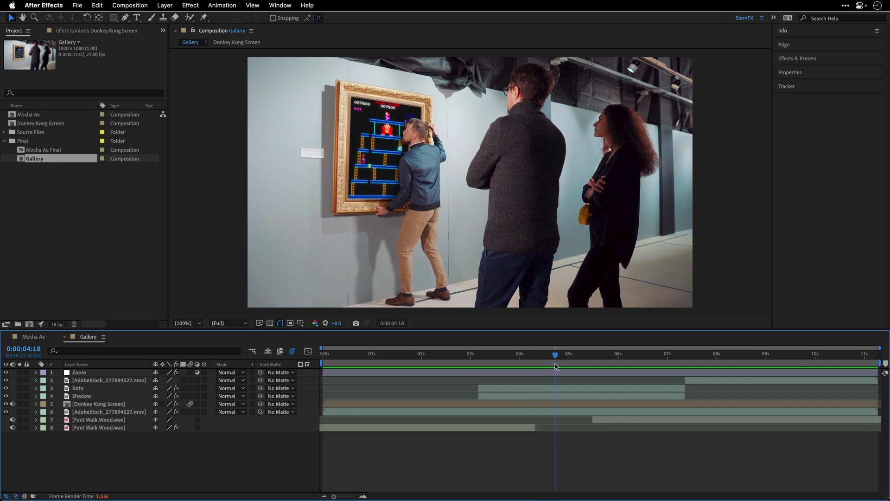